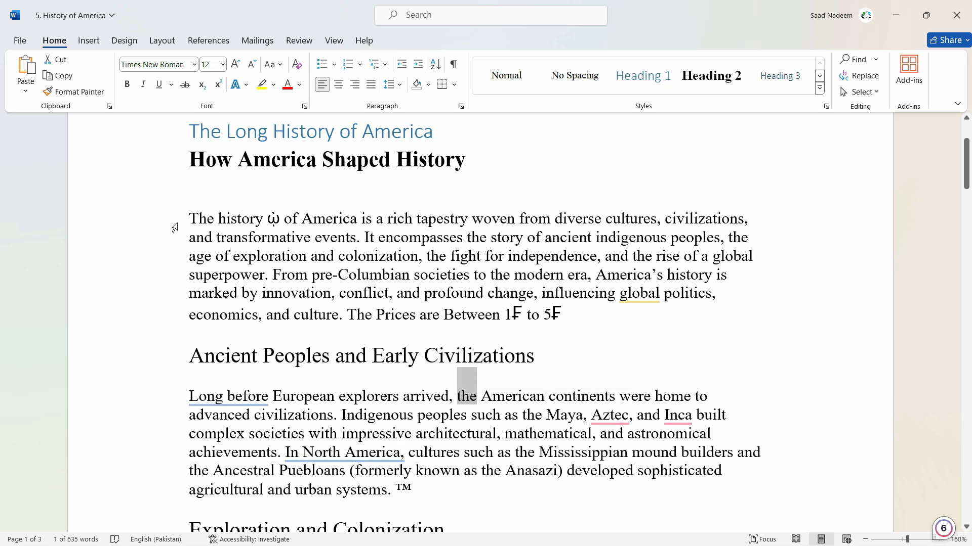
Copy the word "The" at the start of the opening paragraph.
left_click(511, 414)
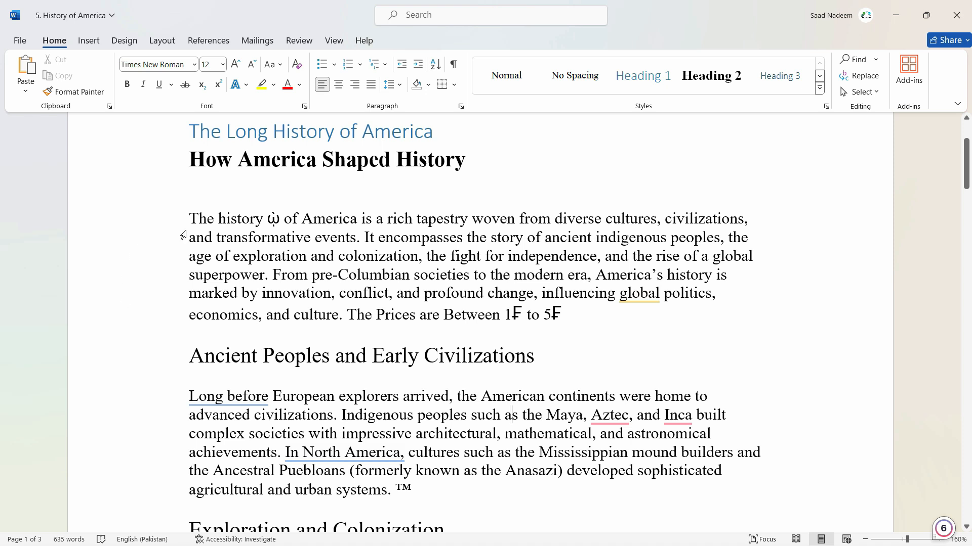
double_click(212, 219)
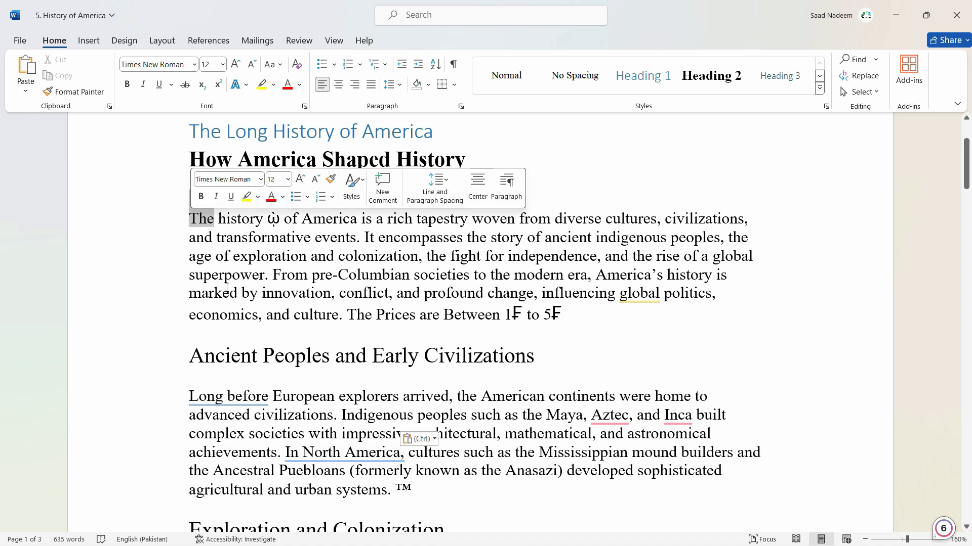
key("ctrl+c")
left_click(246, 237)
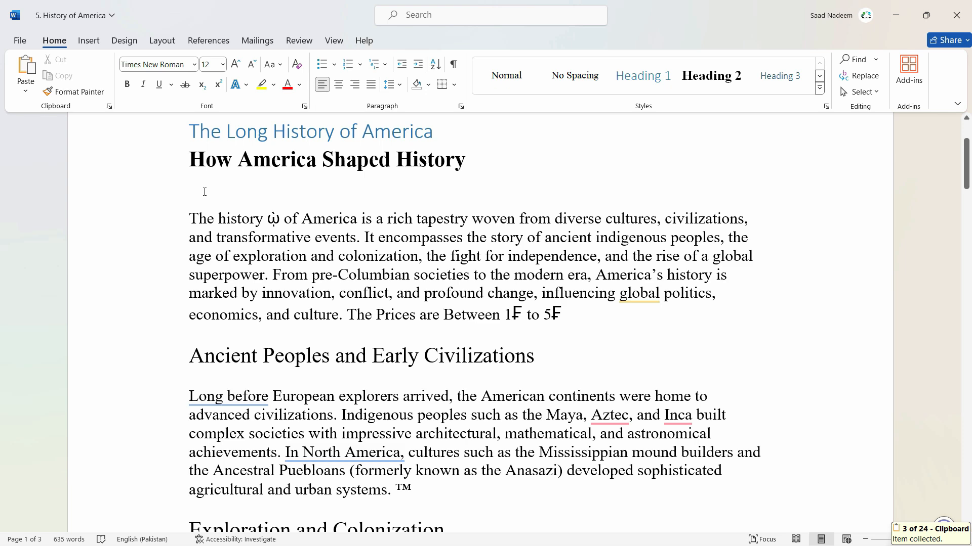
Open Advanced Find from the document search and enter "The" as the search text.
key("ctrl+f")
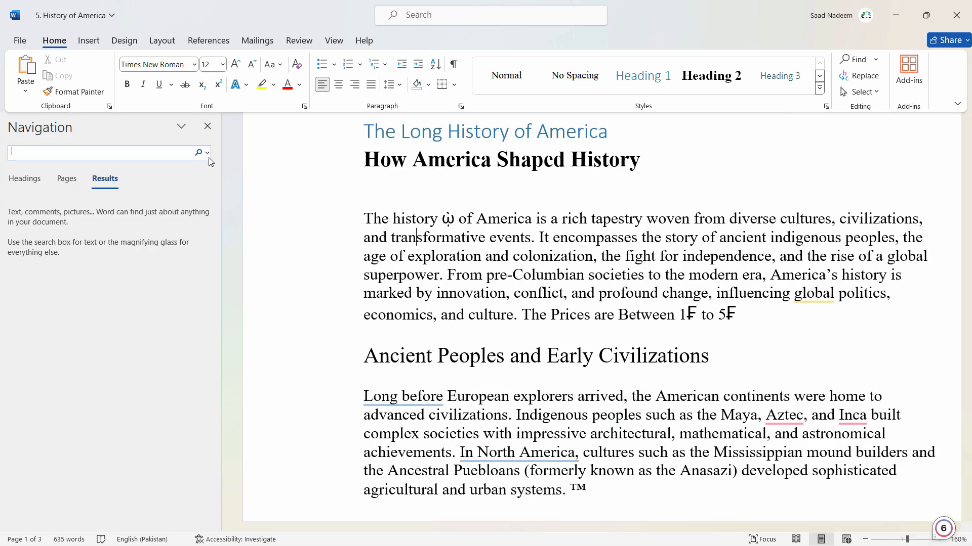
left_click(207, 153)
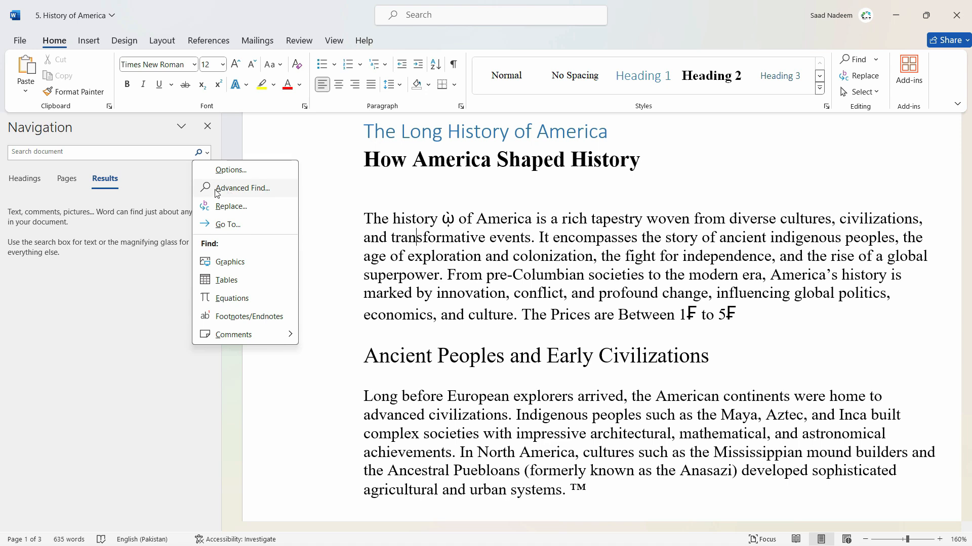
left_click(239, 190)
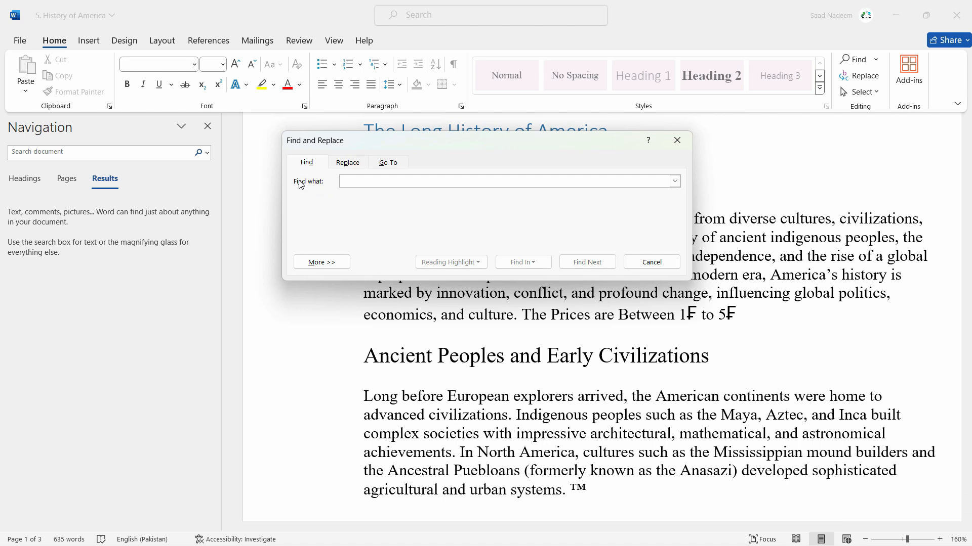
type("The")
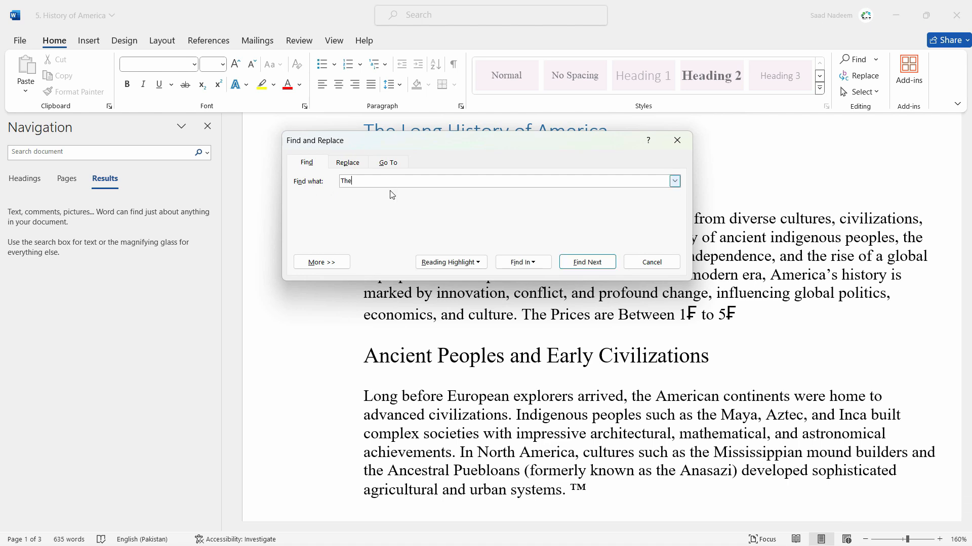
Step through the occurrences of "The" in the opening paragraph up to "The Prices are Between".
left_click(591, 265)
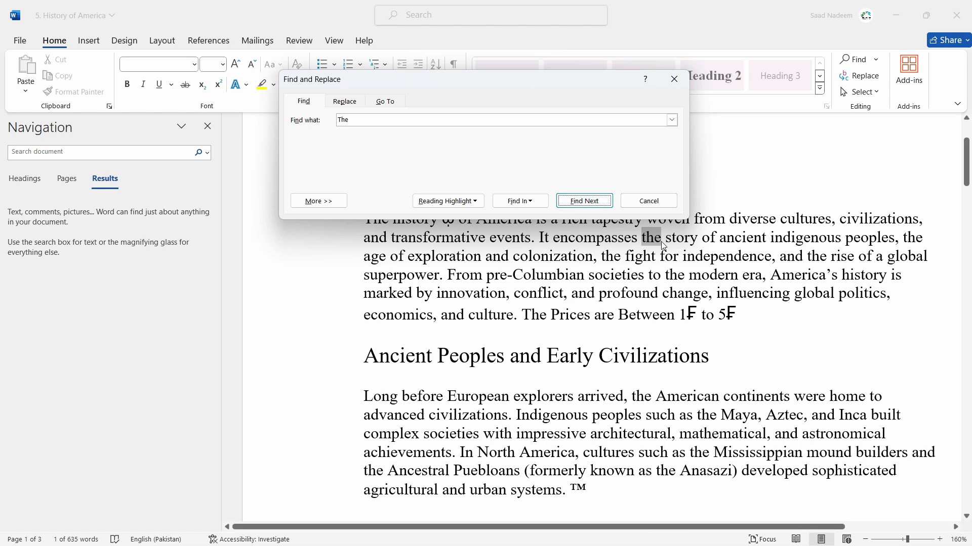
left_click(581, 203)
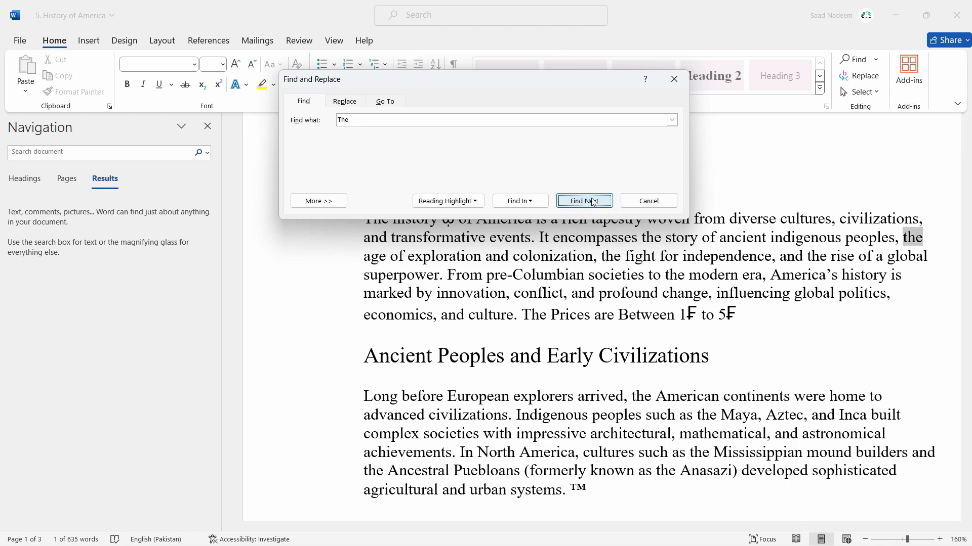
left_click(587, 203)
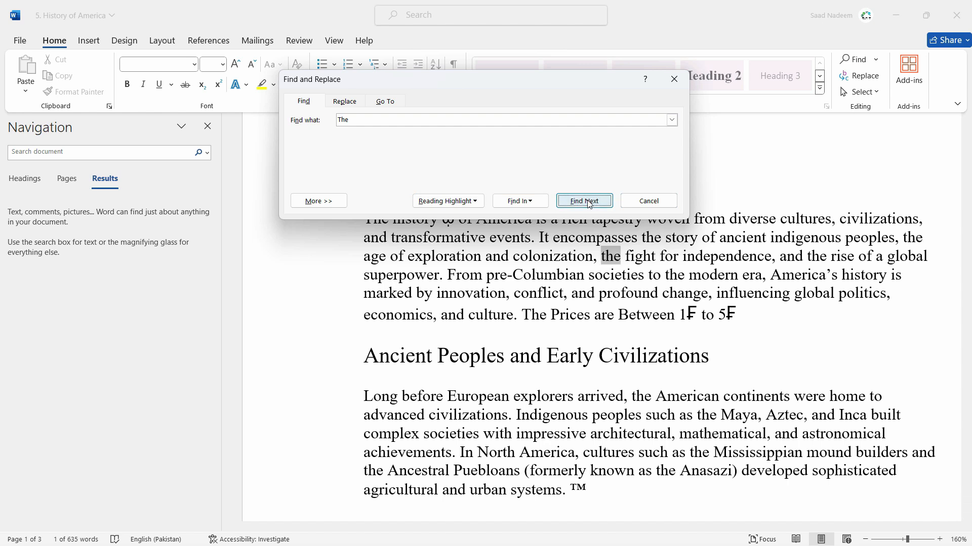
left_click(585, 200)
left_click(585, 201)
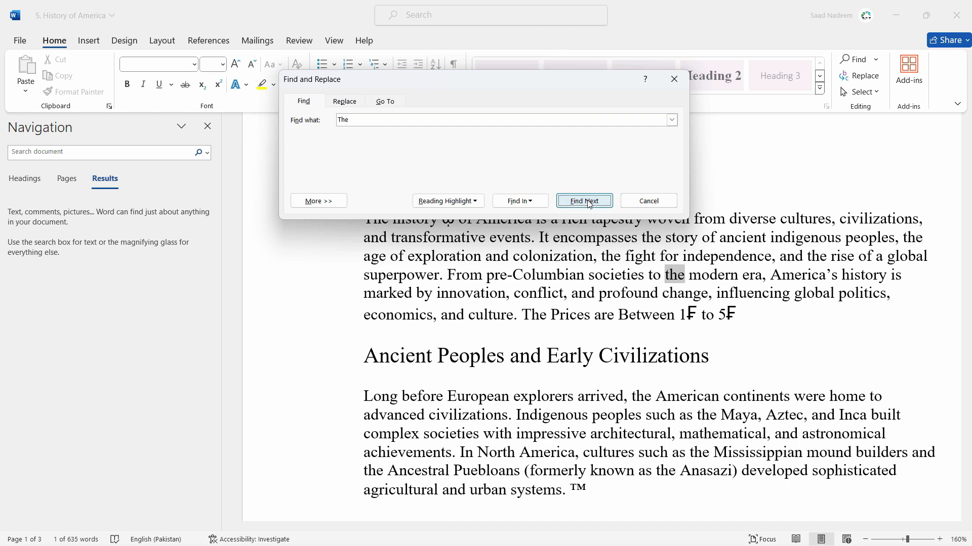
left_click(585, 201)
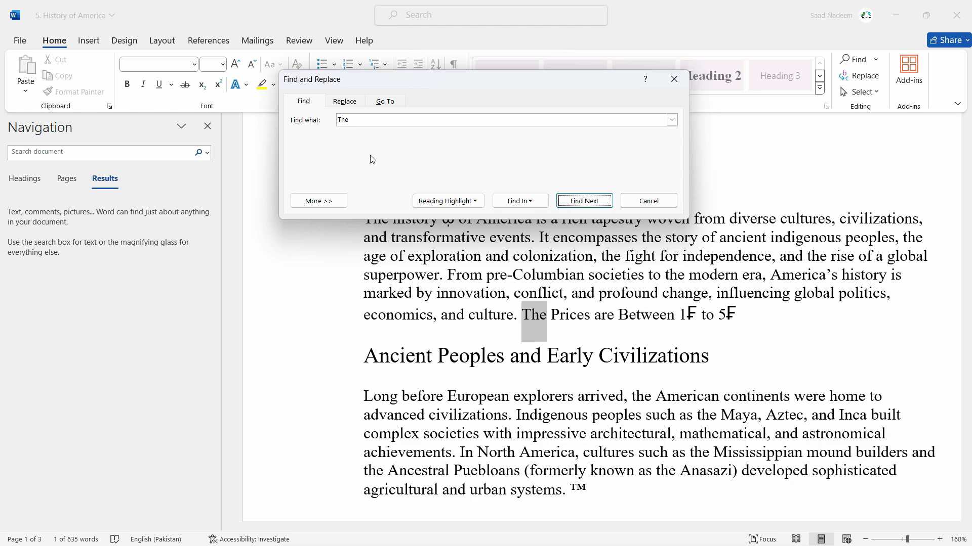
Expand the search options and turn on Match case for the "The" search.
left_click(351, 120)
left_click(359, 120)
left_click(324, 203)
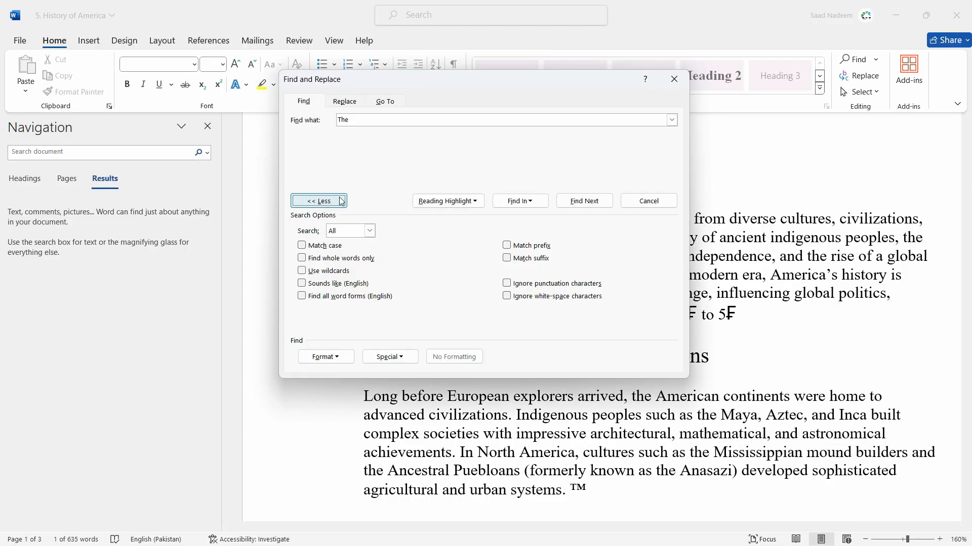
left_click(302, 246)
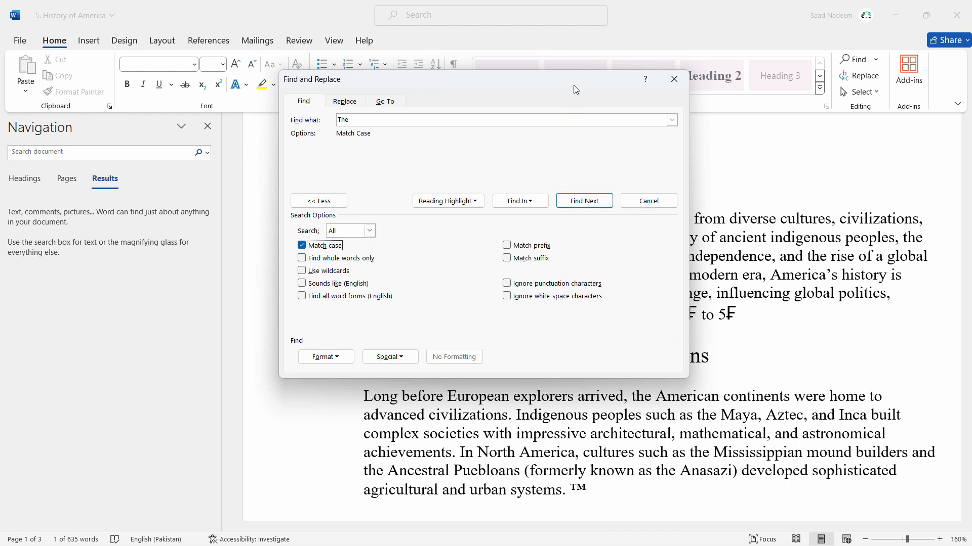
Step through the case-matched occurrences of "The" up to the 19th century paragraph, keeping the dialog clear of the text, and return to the document.
left_click_drag(576, 85, 367, 115)
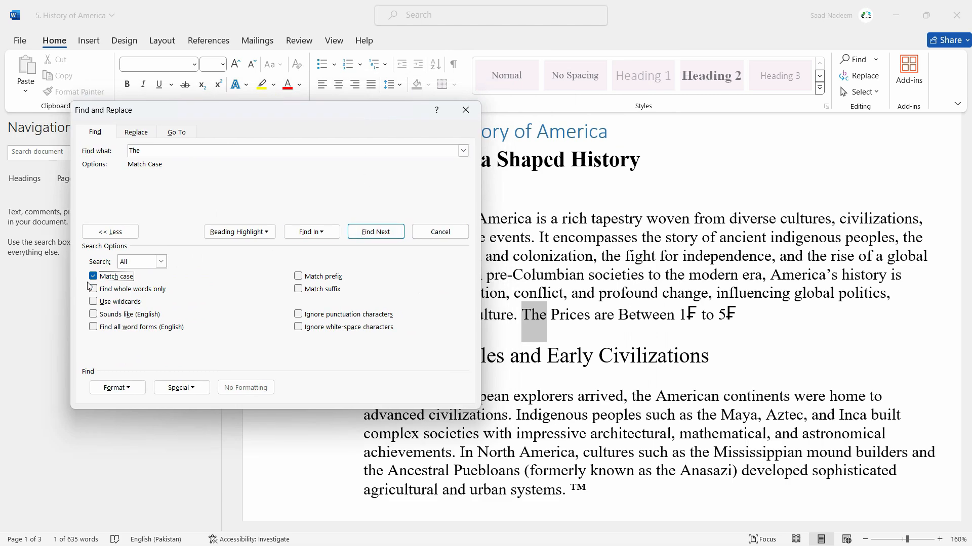
left_click(377, 231)
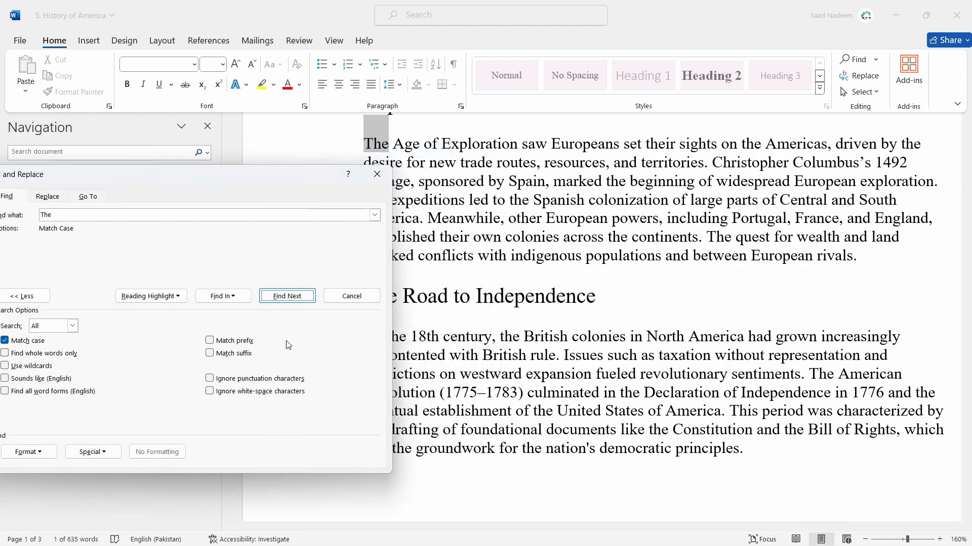
left_click(295, 298)
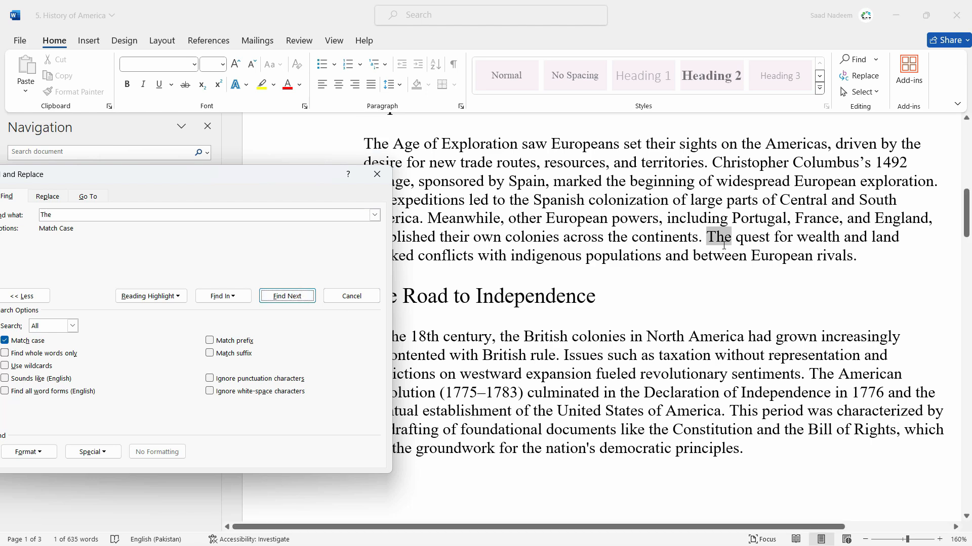
left_click(305, 300)
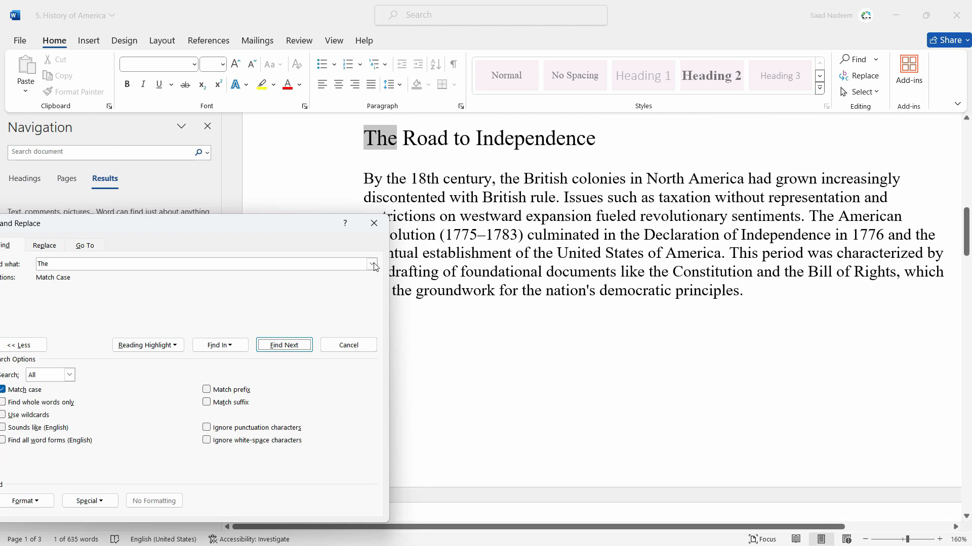
left_click(284, 345)
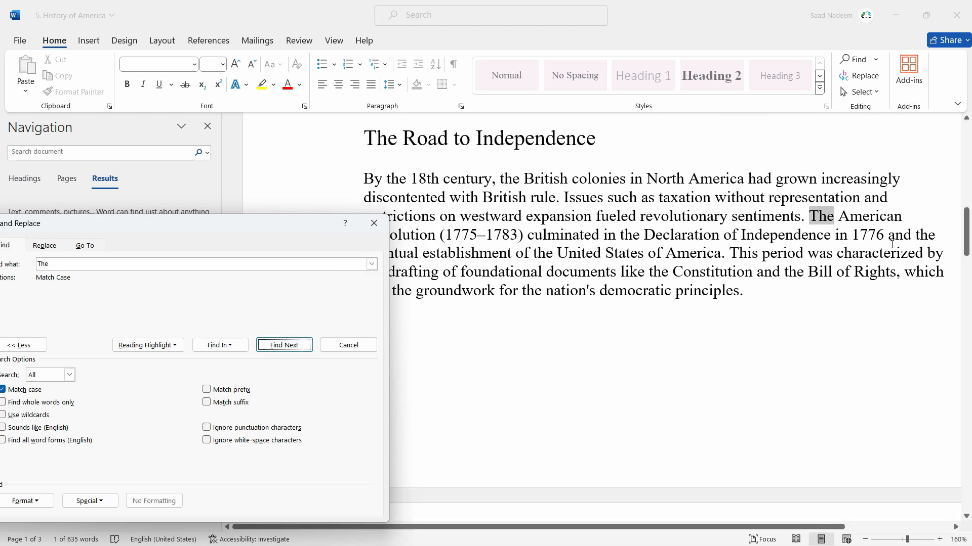
left_click_drag(300, 218, 372, 168)
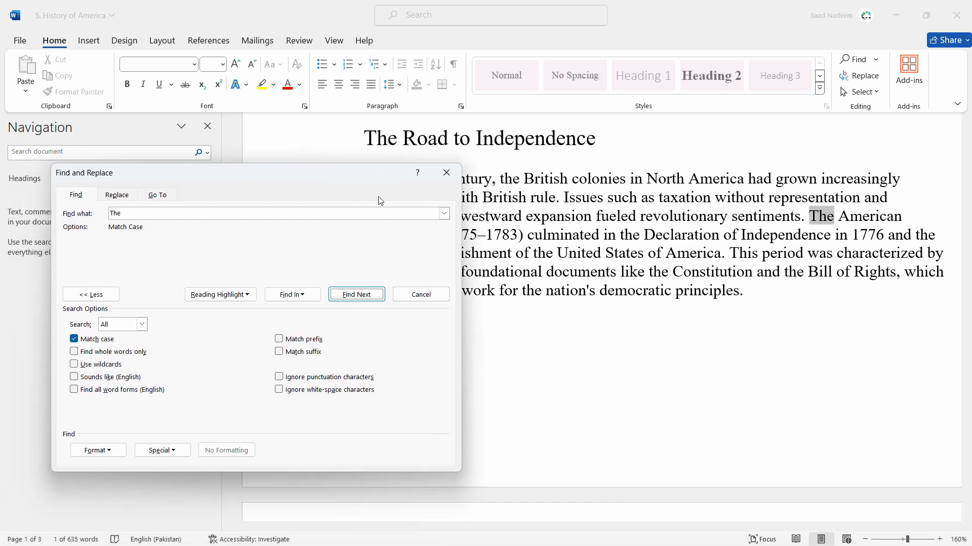
left_click(370, 296)
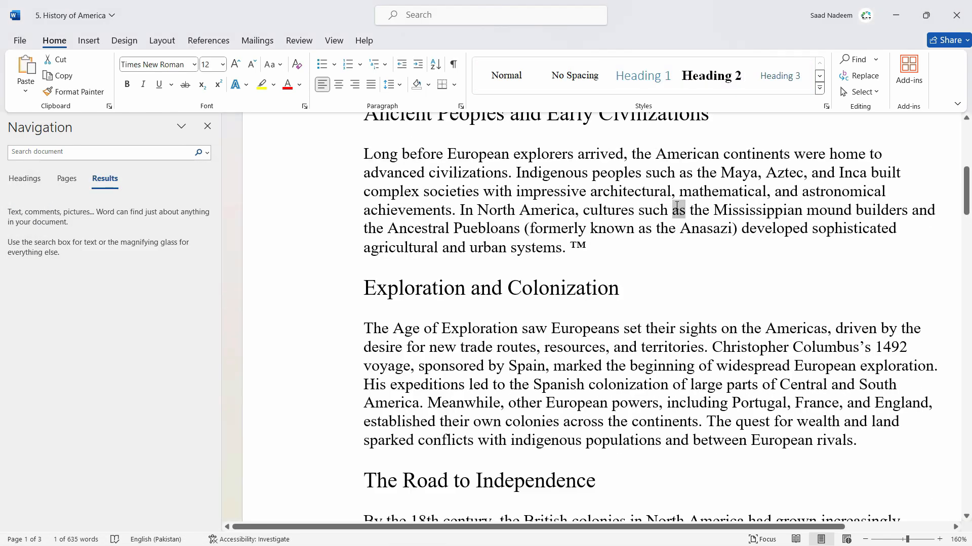
left_click(686, 212)
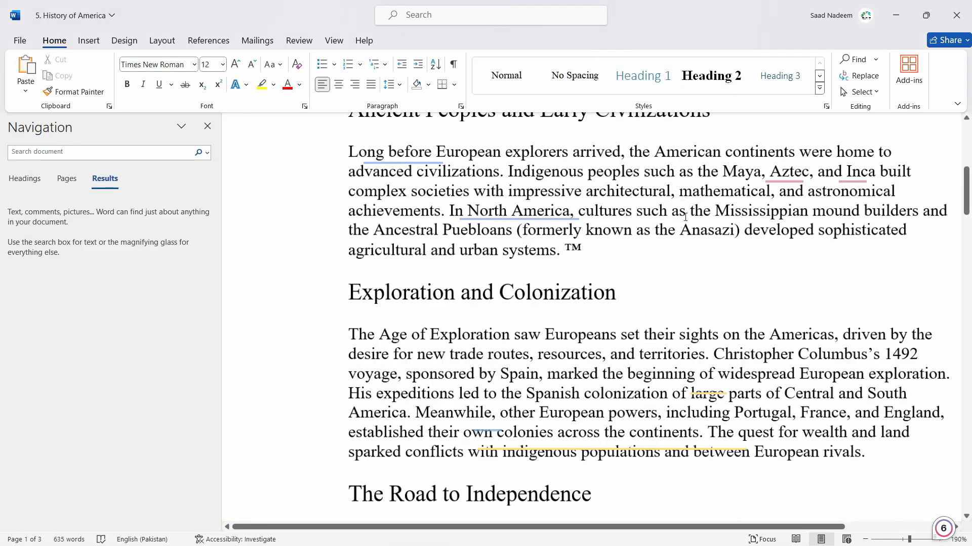
Select the word "as" before "the Mississippian" in the Ancient Peoples section, and place the cursor before "Anasazi".
scroll(685, 218, "up", 5)
scroll(685, 217, "up", 4)
double_click(672, 222)
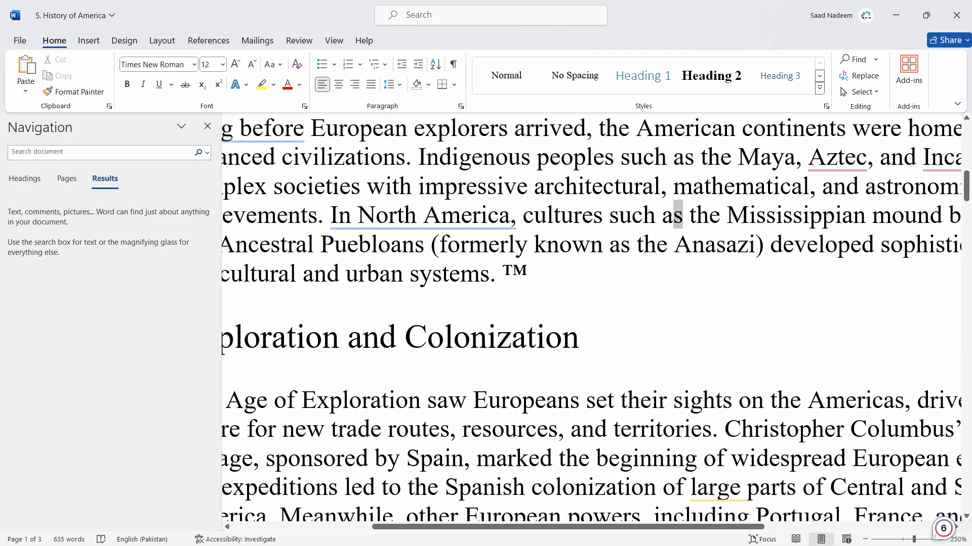
scroll(671, 223, "down", 8)
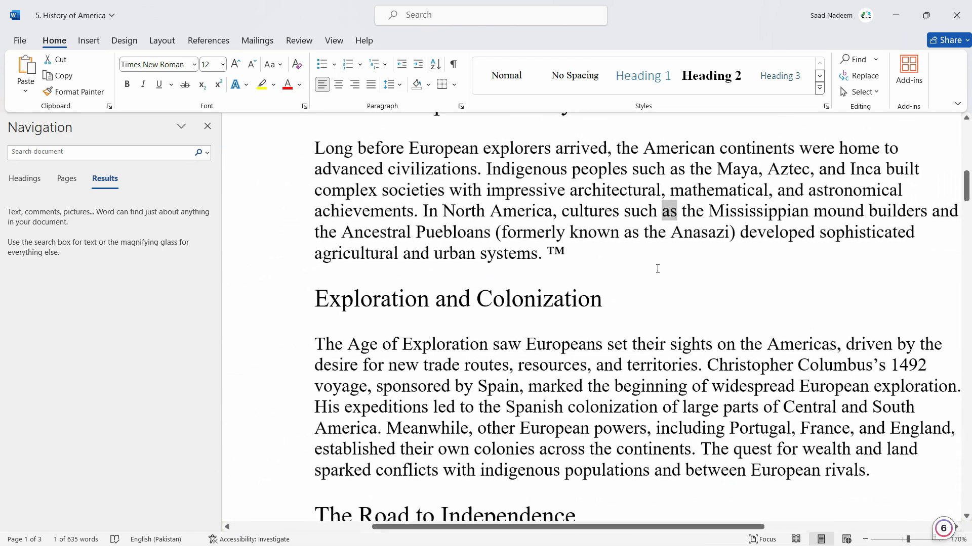
left_click(672, 231)
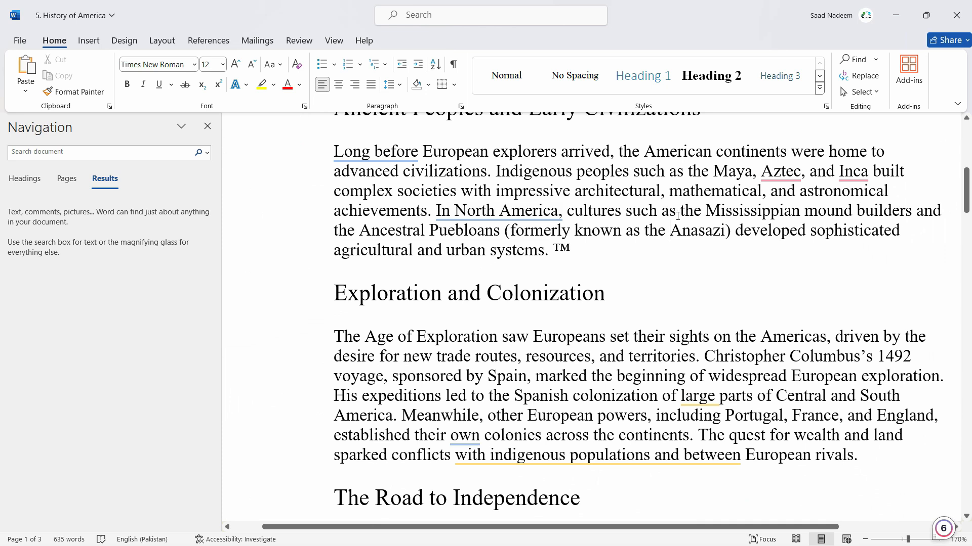
Reopen Advanced Find with "as" as the search text, collapse the extra search options and move the dialog clear of the text.
left_click(205, 152)
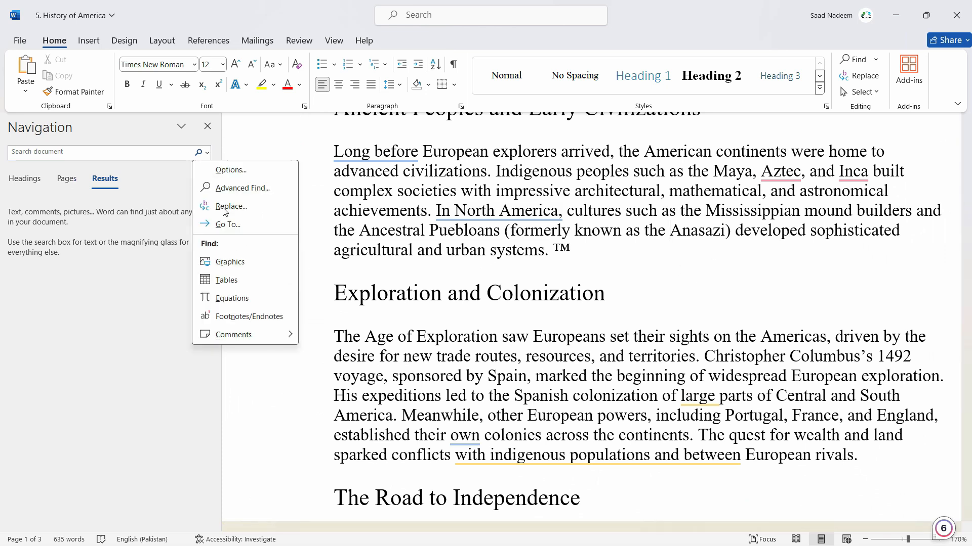
left_click(244, 188)
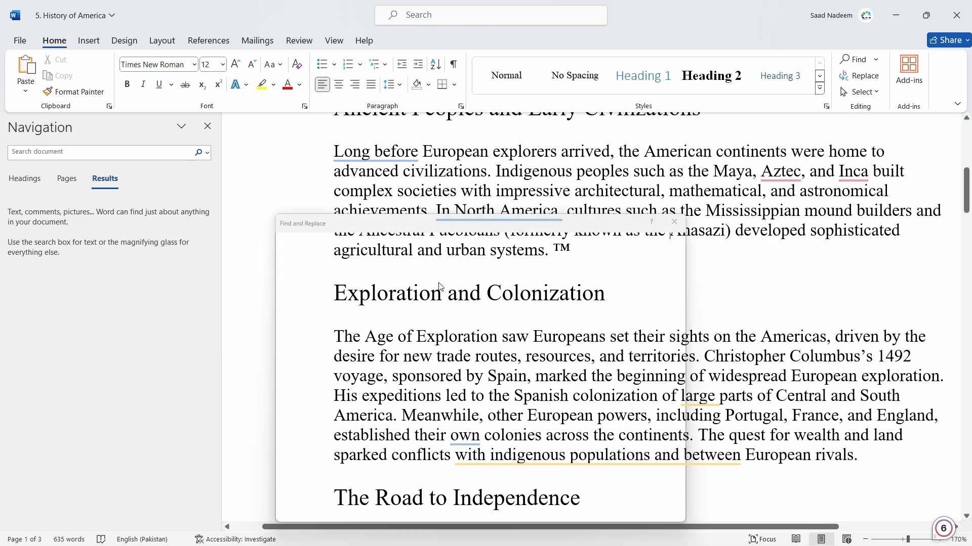
left_click(315, 344)
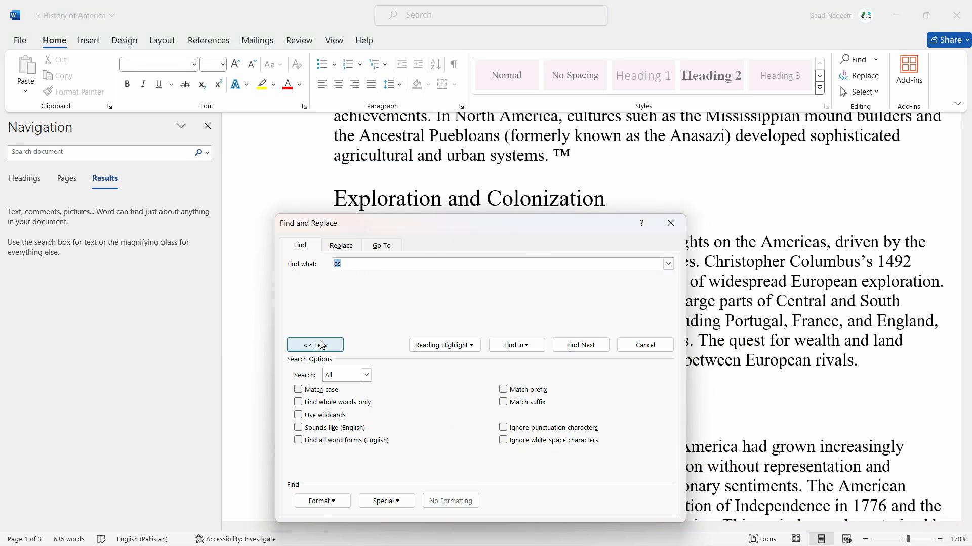
left_click_drag(449, 226, 413, 202)
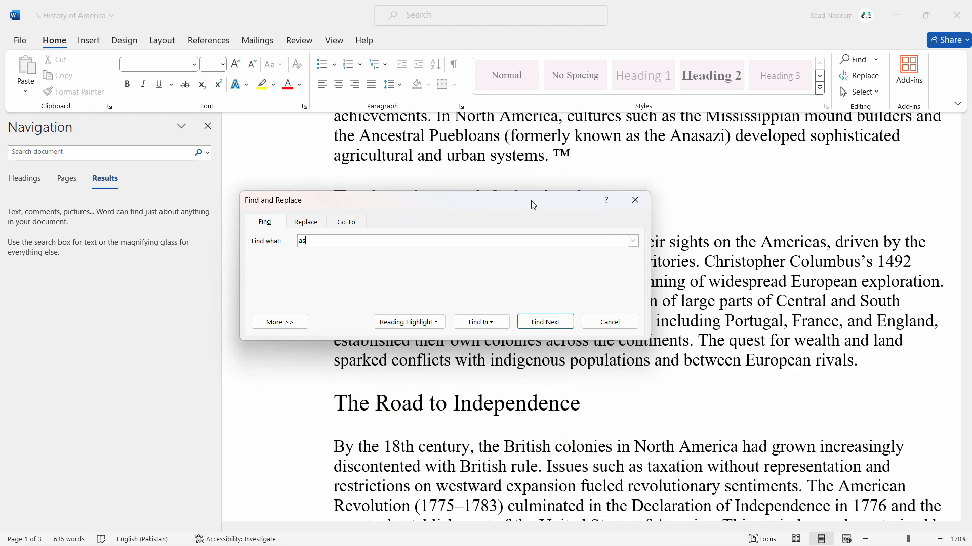
left_click_drag(530, 200, 417, 191)
Step through the matches for "as" from "Anasazi" to "Issues such as taxation".
left_click(432, 313)
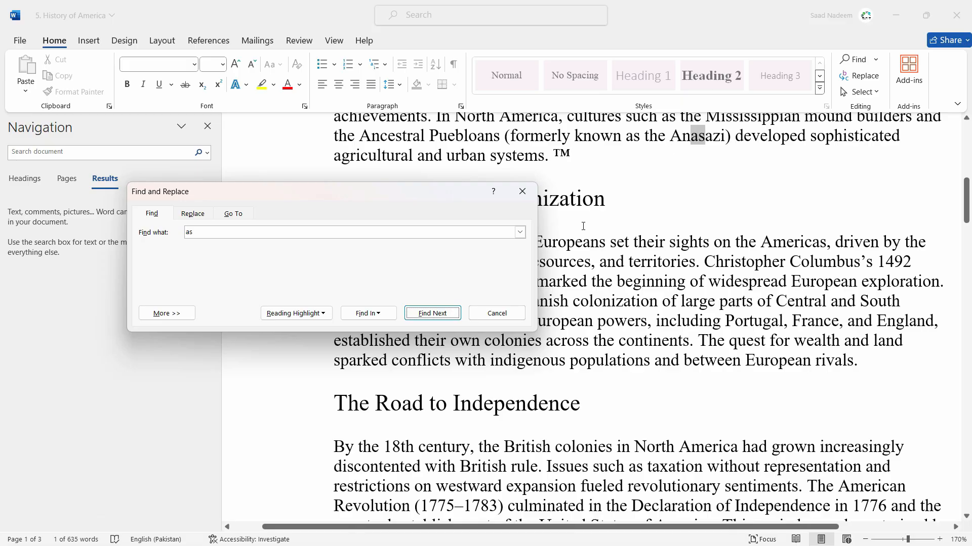
left_click(448, 315)
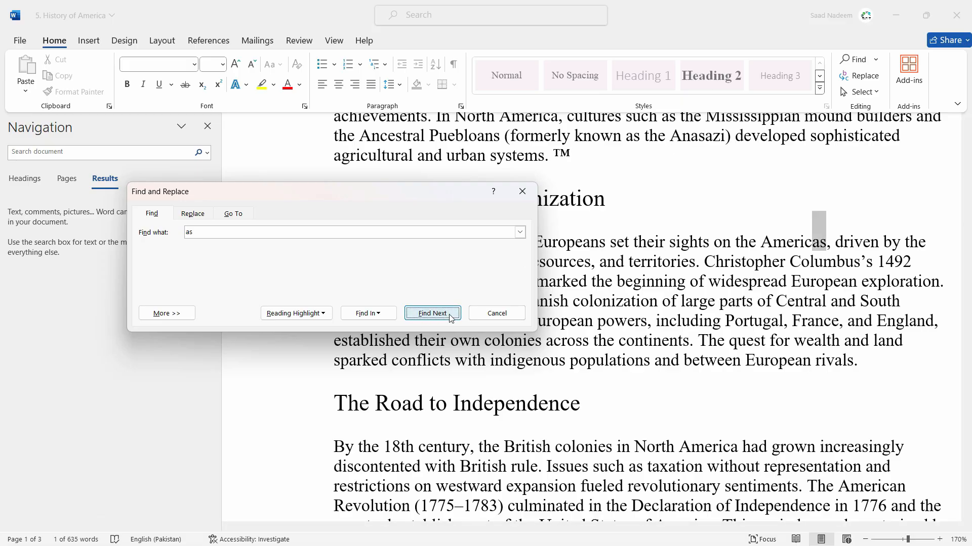
left_click(448, 315)
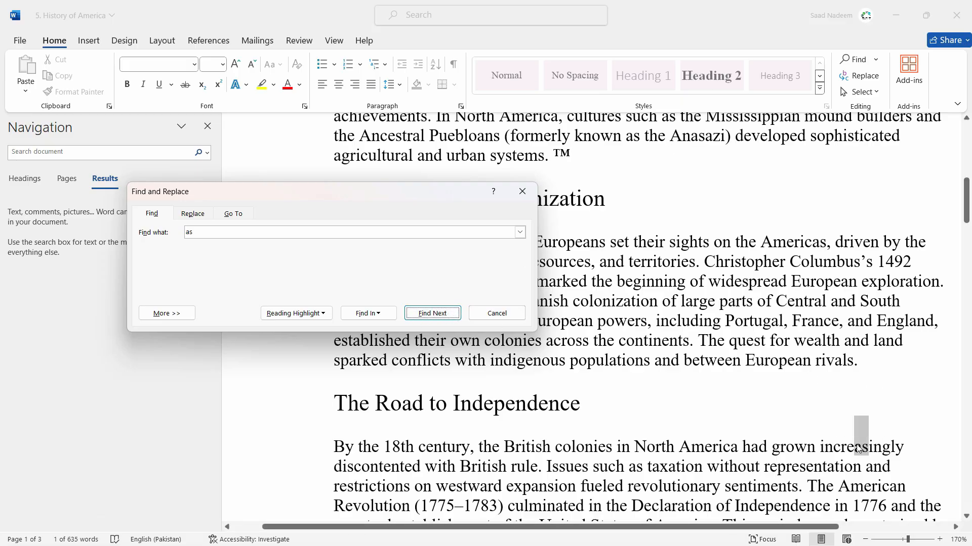
left_click(447, 317)
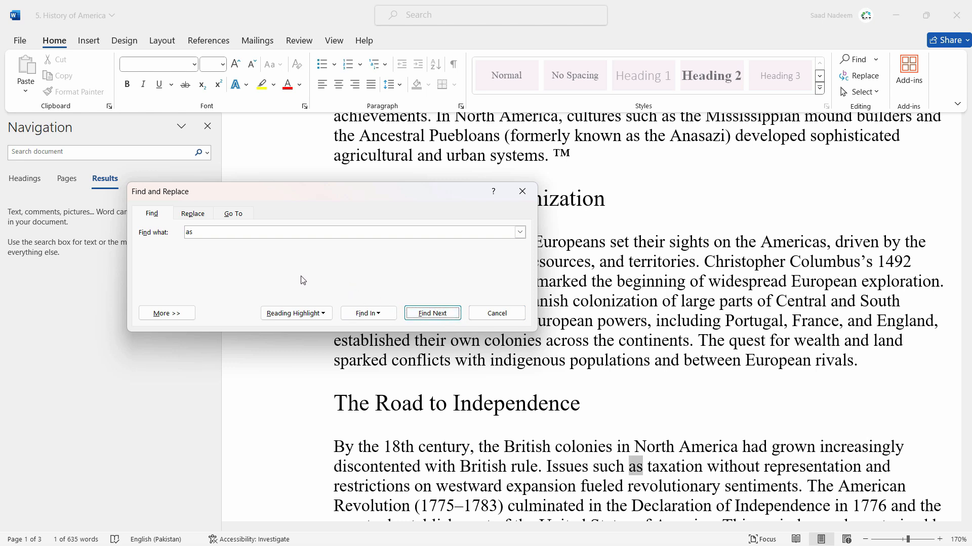
Expand the search options and turn on Find whole words only for the "as" search.
left_click(175, 314)
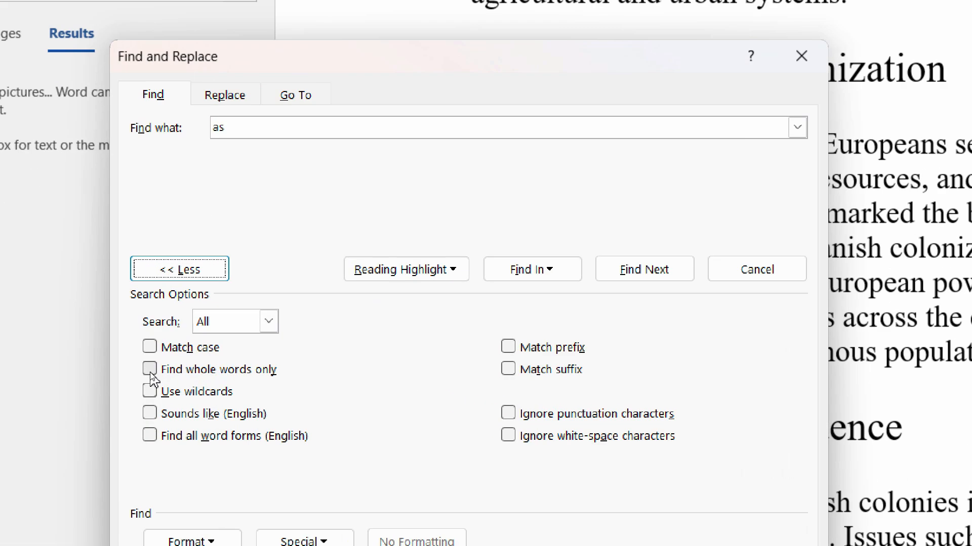
left_click(150, 372)
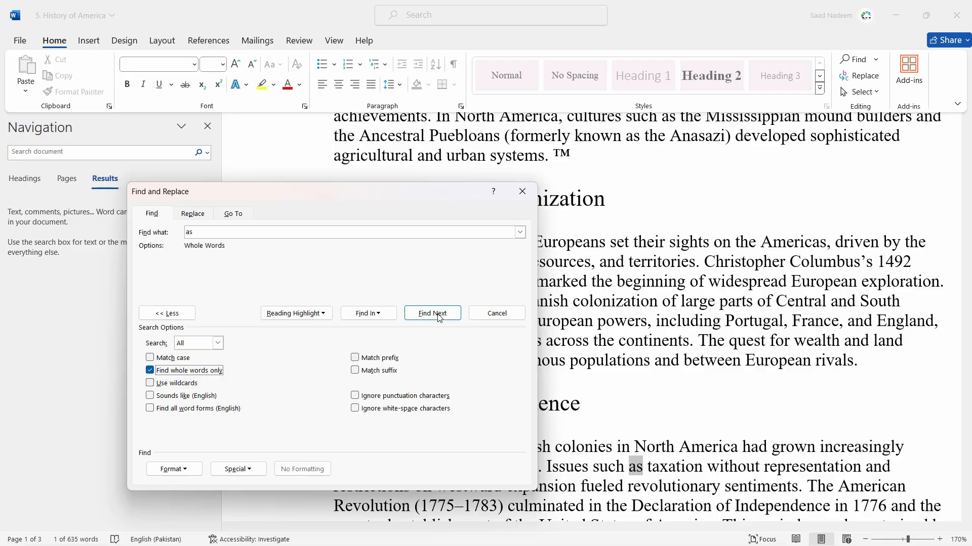
Step through the whole-word matches for "as" past "such as the automobile" and "issues such as civil rights".
left_click(438, 313)
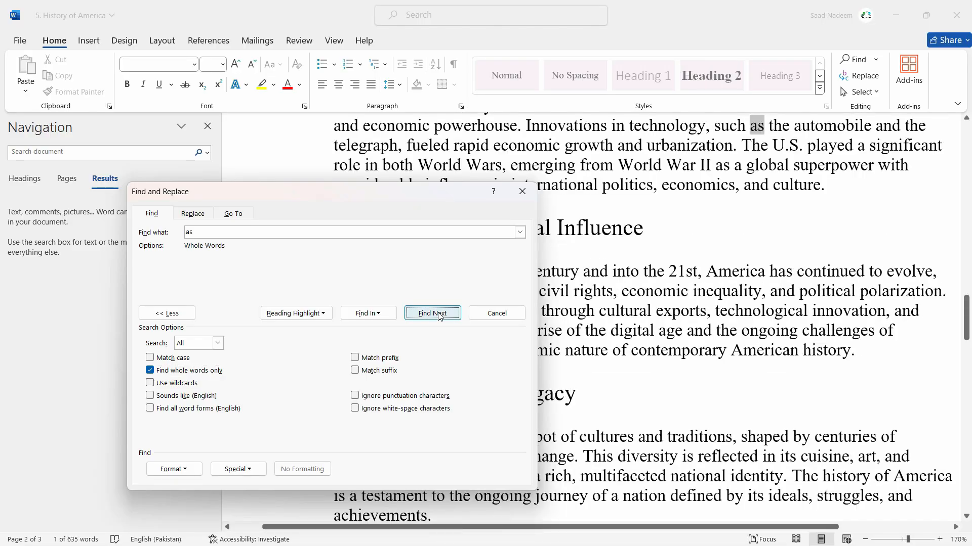
left_click(438, 315)
left_click(438, 314)
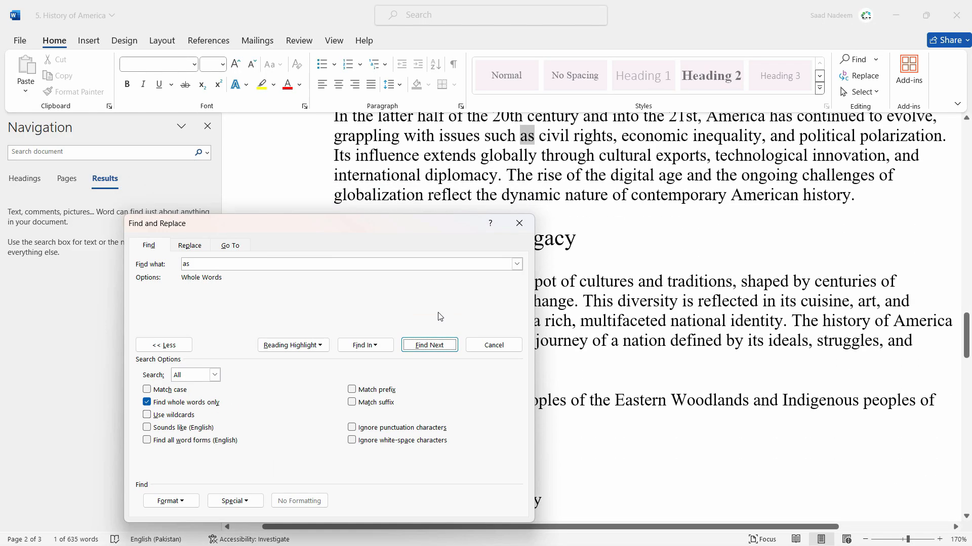
left_click(444, 345)
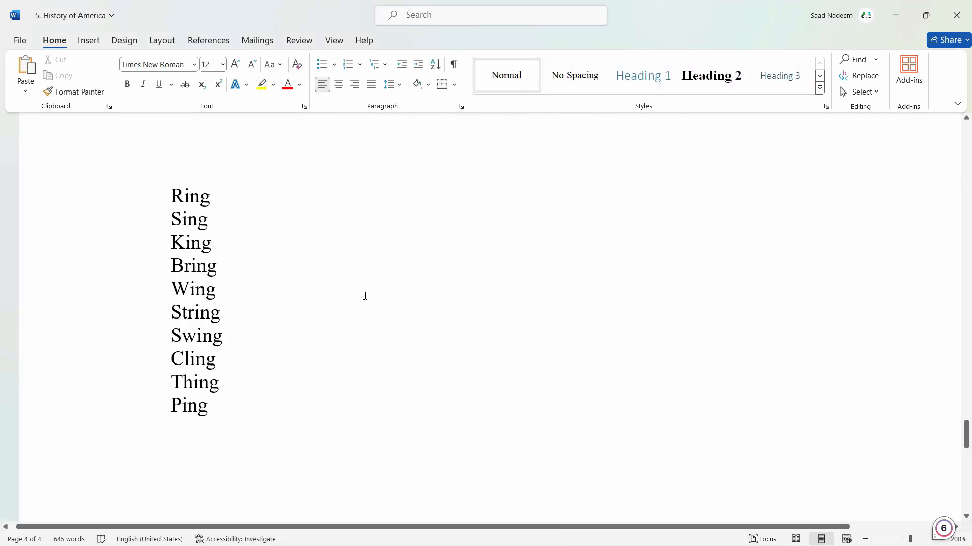
Place the cursor in "String" in the page 4 word list, reopen Advanced Find and move the dialog clear of the list.
key("ctrl+f")
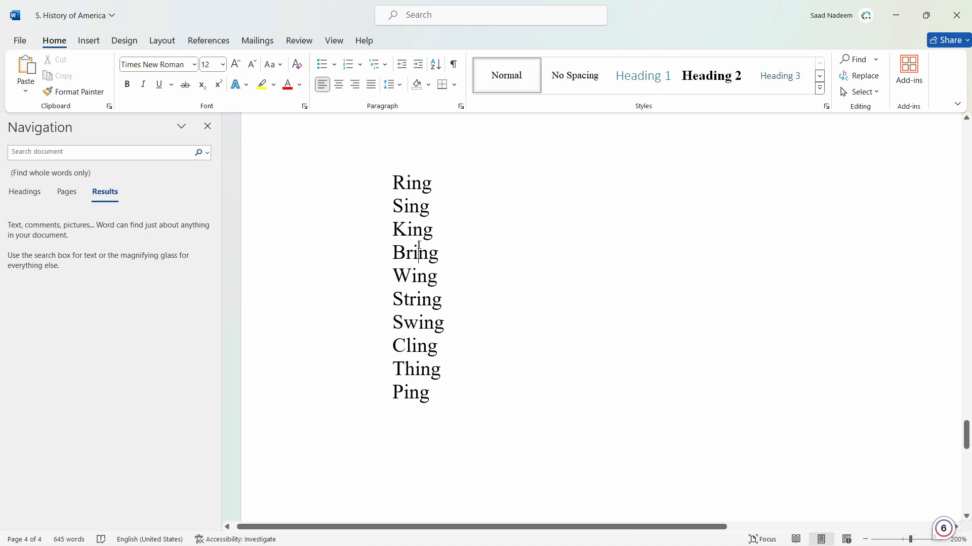
left_click(425, 273)
left_click(201, 152)
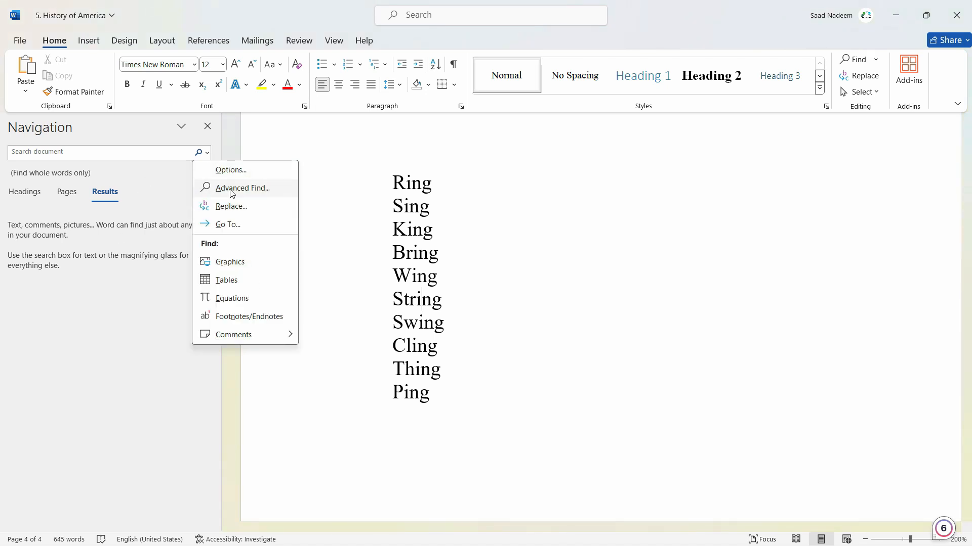
left_click(232, 193)
left_click_drag(441, 226, 567, 278)
Replace the search text with "?ing" and turn on Use wildcards.
left_click(495, 322)
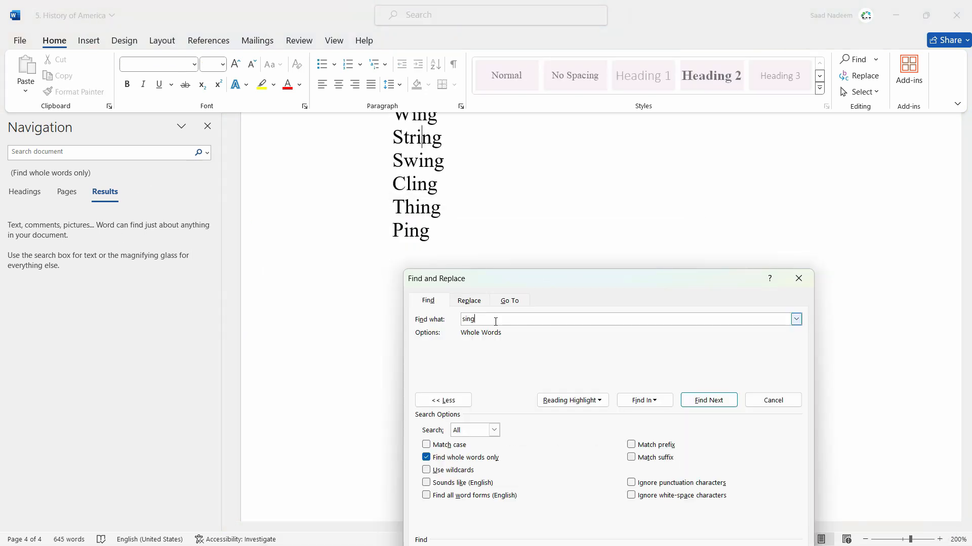
key("BackSpace")
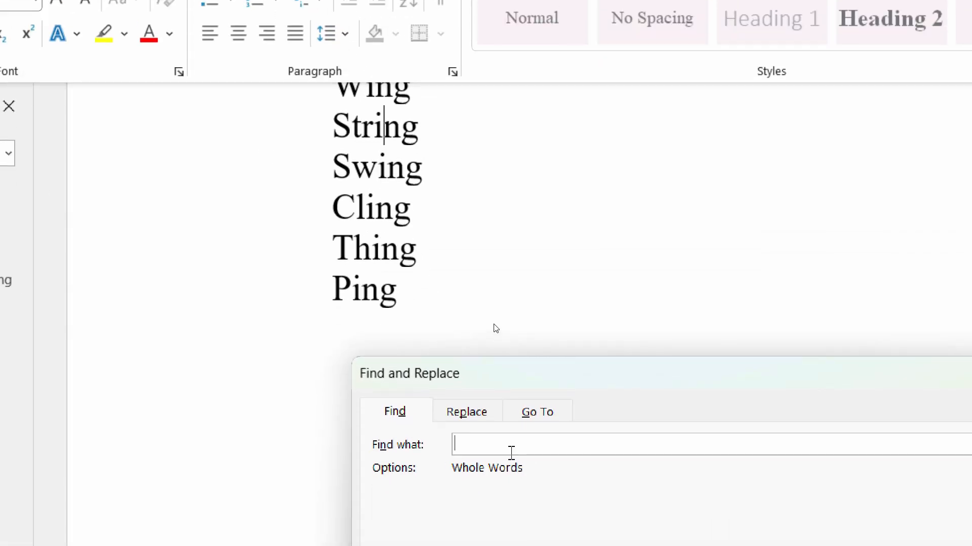
type("?")
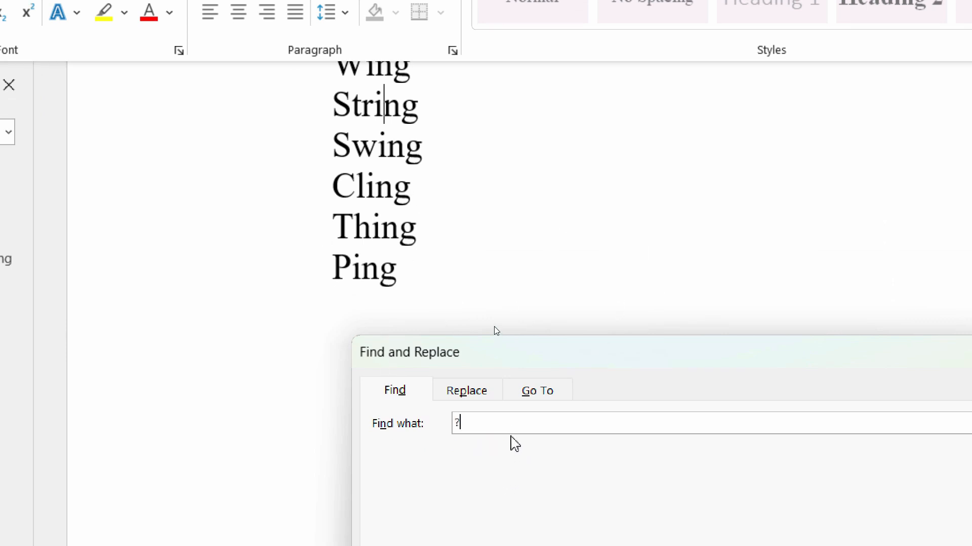
type("ing")
scroll(479, 157, "up", 2)
scroll(478, 157, "up", 4)
scroll(478, 157, "down", 6)
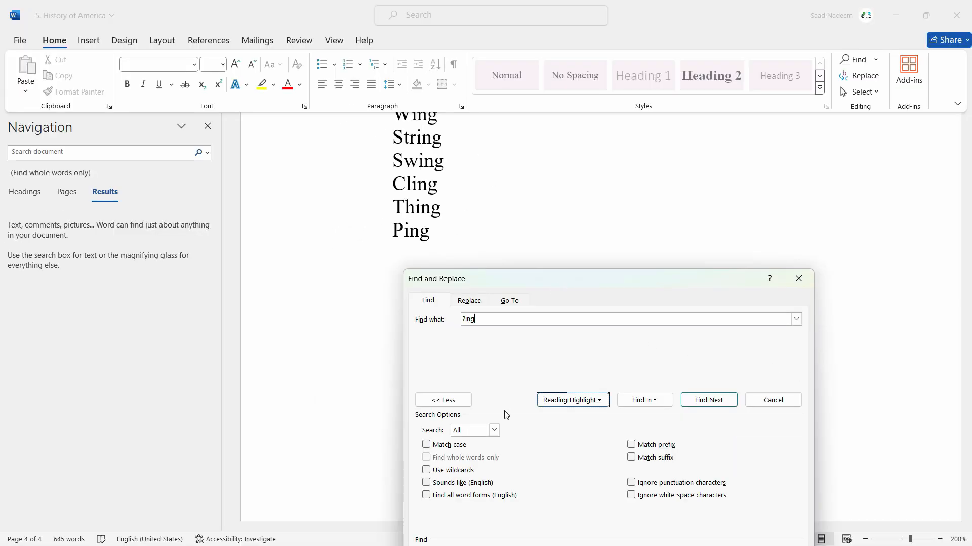
left_click(427, 470)
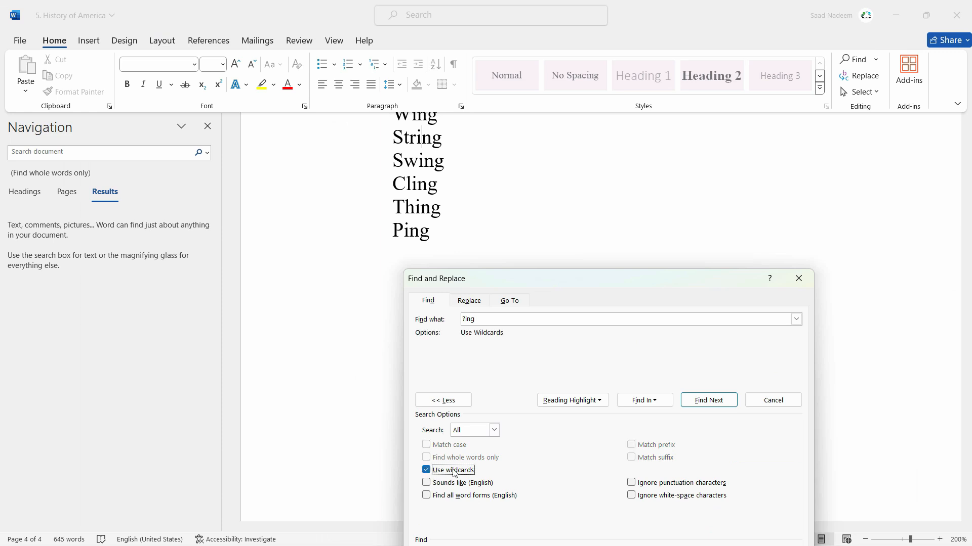
Step through the wildcard matches for "?ing" in the word list from "Swing" to "Ping".
left_click(720, 406)
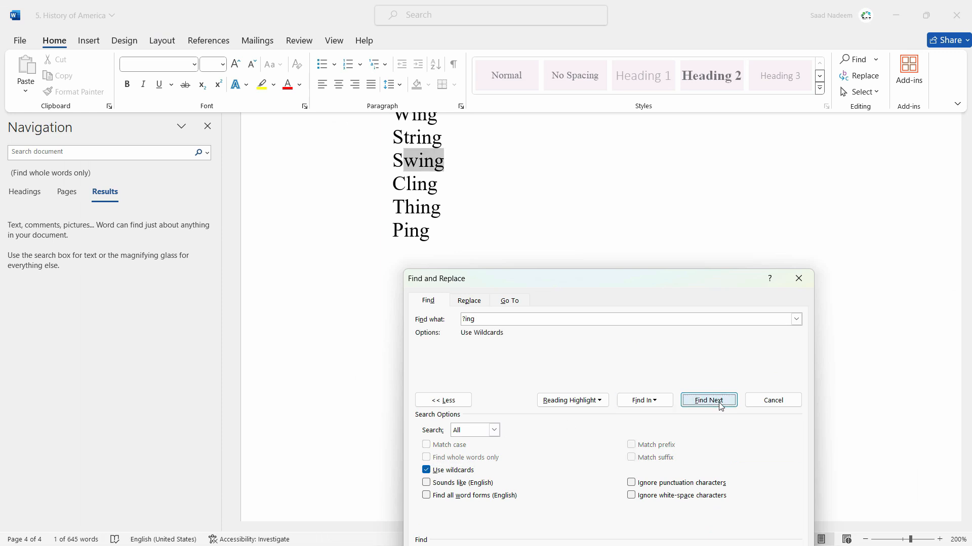
left_click(721, 406)
left_click(720, 406)
left_click(721, 406)
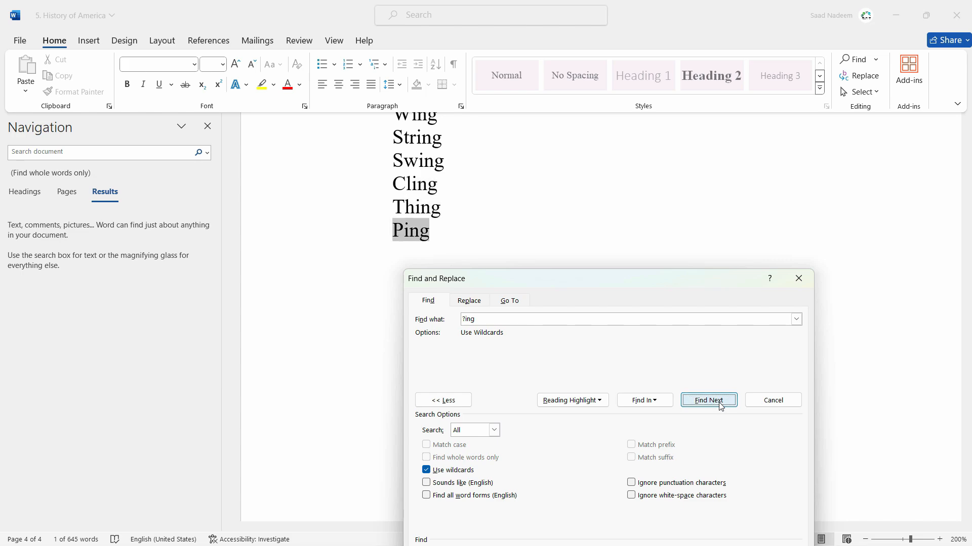
Continue through the "?ing" matches in the body text, from "influencing" to "emerging" in the Industrialization section.
left_click(720, 406)
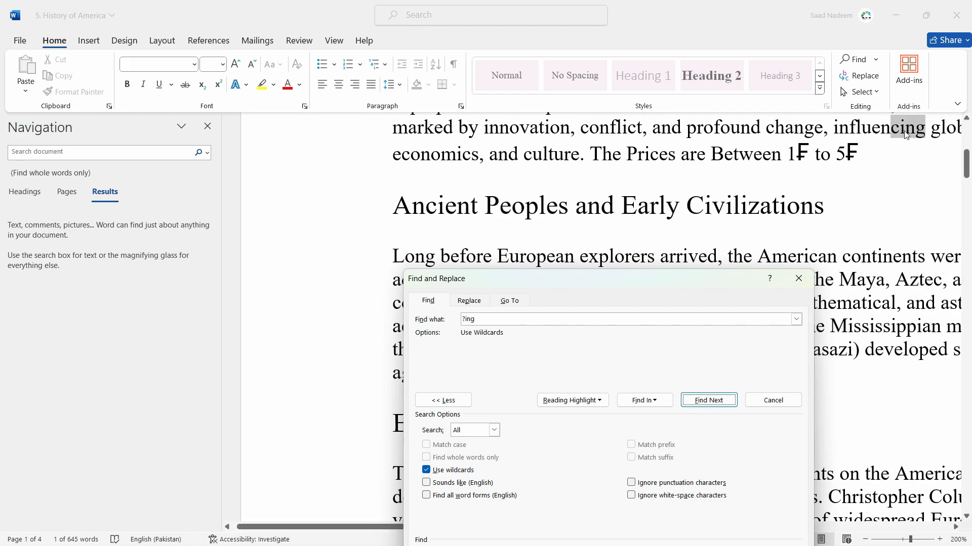
left_click(709, 402)
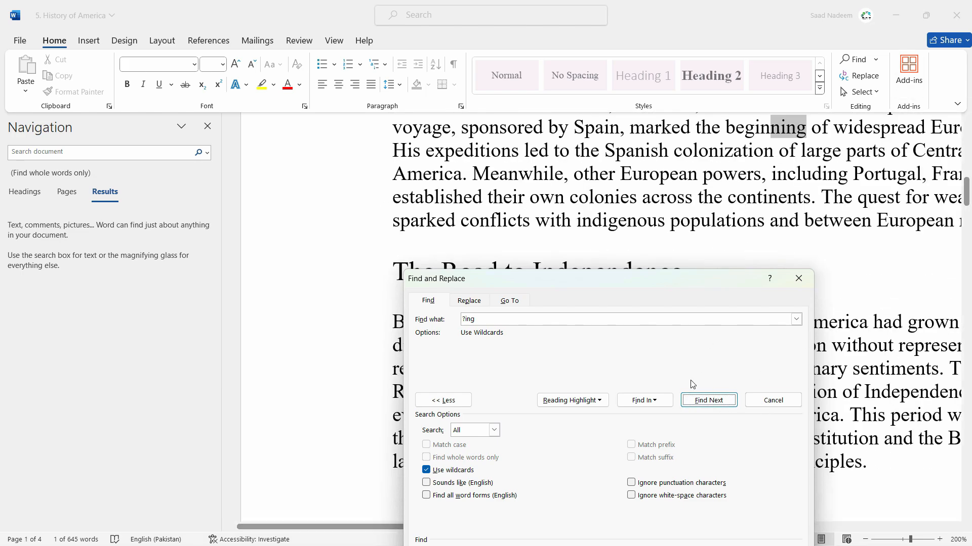
left_click(708, 402)
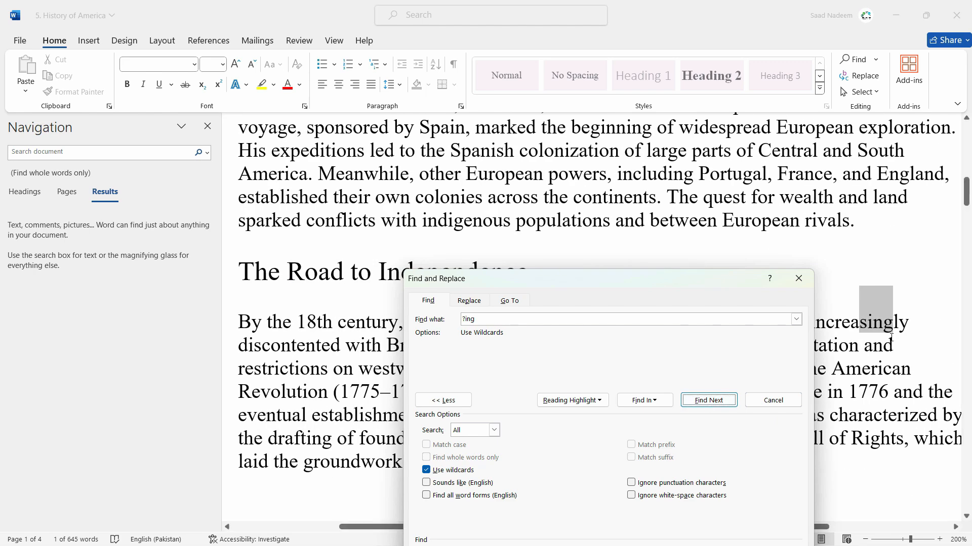
left_click(721, 403)
left_click(722, 403)
left_click(722, 403)
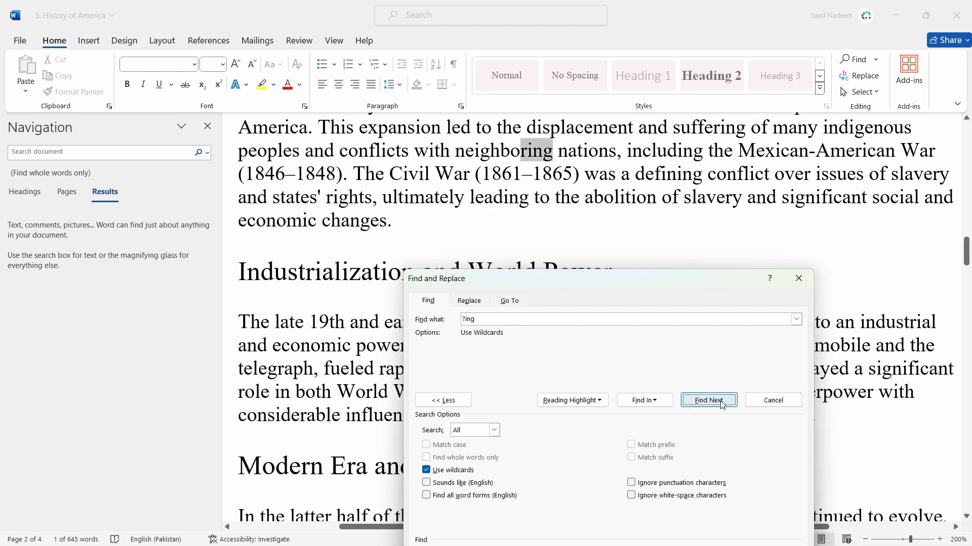
left_click(722, 404)
left_click(722, 404)
left_click(722, 403)
left_click(722, 403)
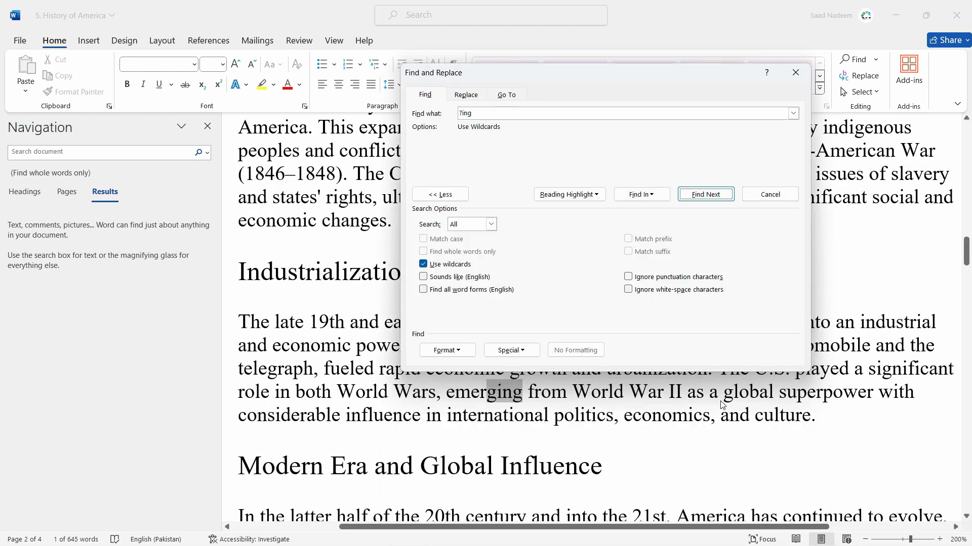
Step through the remaining "?ing" matches back into the word list, past "King" and "Swing".
left_click(706, 346)
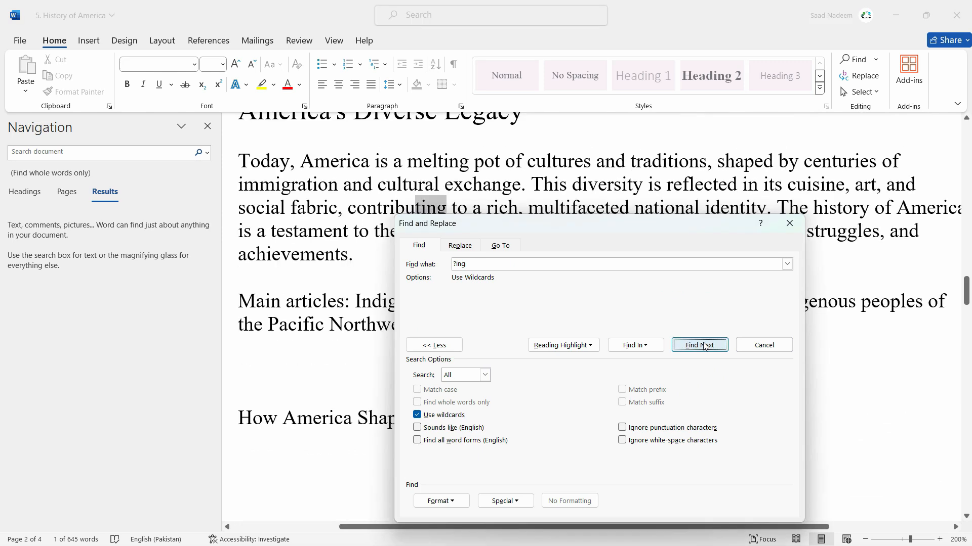
left_click(706, 347)
left_click(705, 347)
left_click(705, 347)
left_click(706, 346)
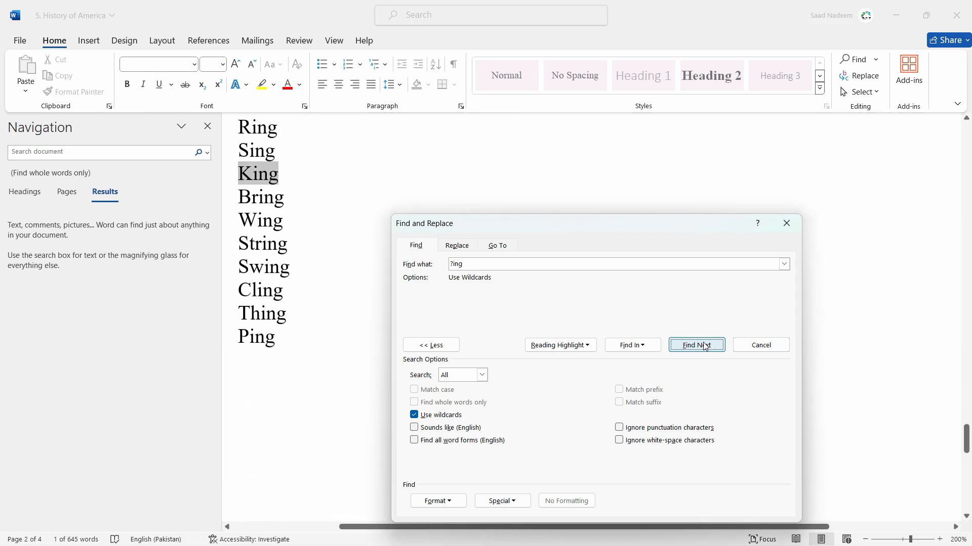
left_click(705, 347)
left_click(706, 347)
left_click(705, 346)
left_click(705, 347)
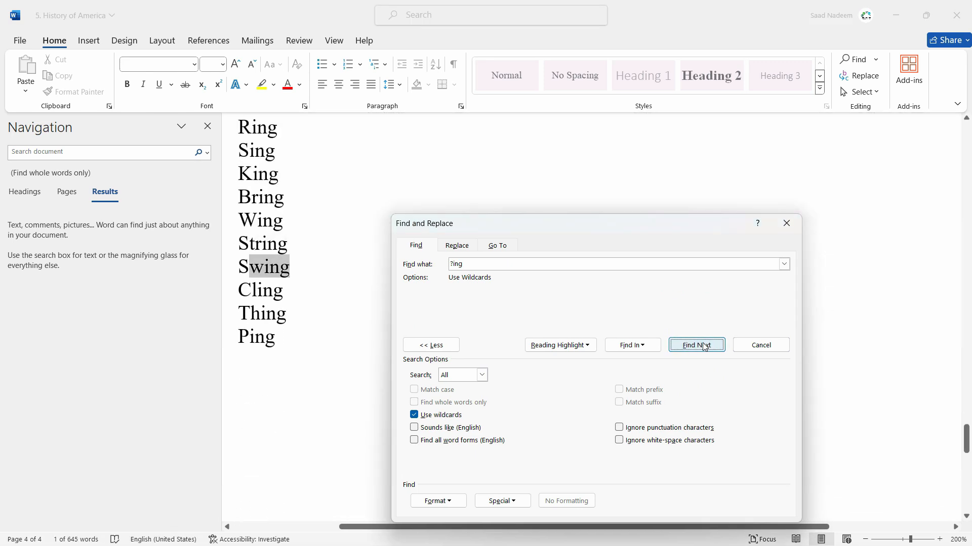
left_click(704, 346)
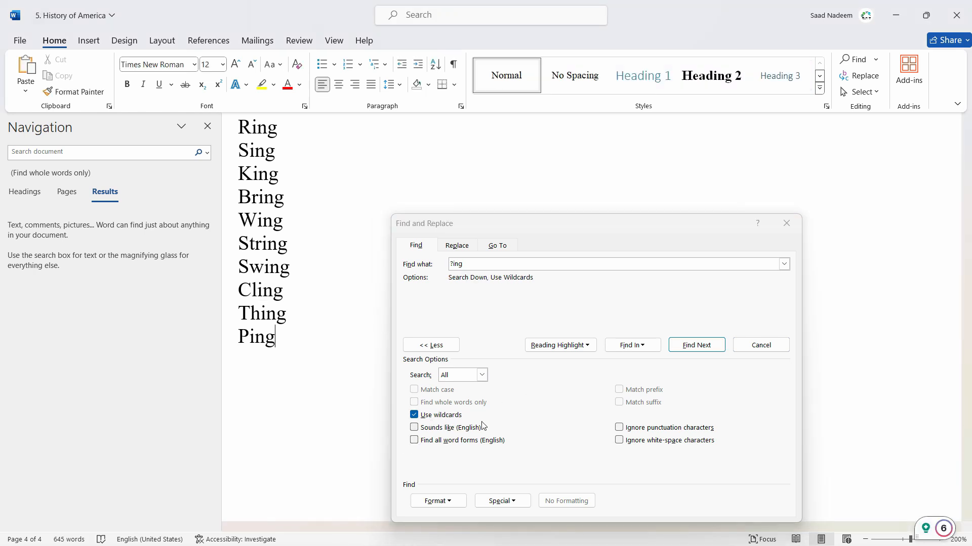
Toggle Use wildcards and examine the special characters offered for the search text, such as Any Character and Beginning of Word.
left_click(414, 415)
left_click(414, 415)
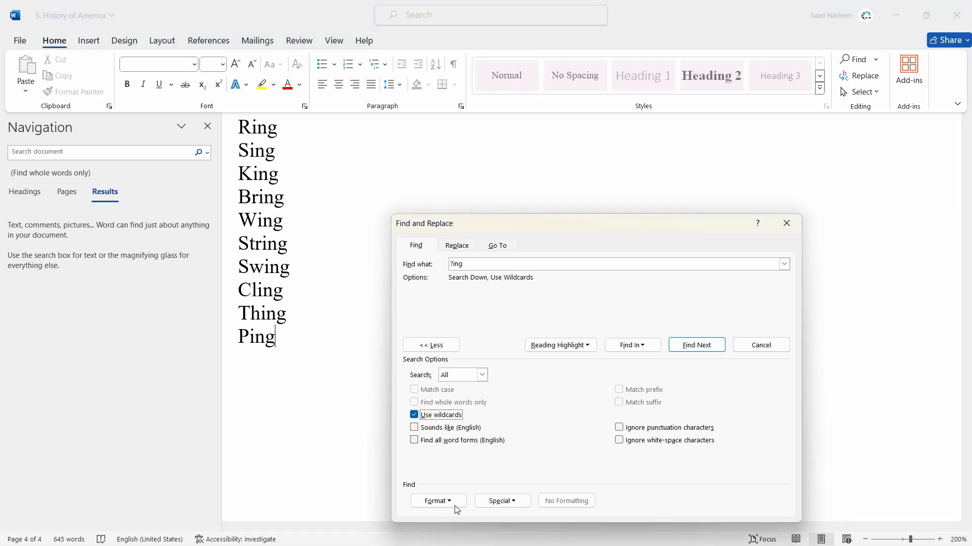
left_click(455, 507)
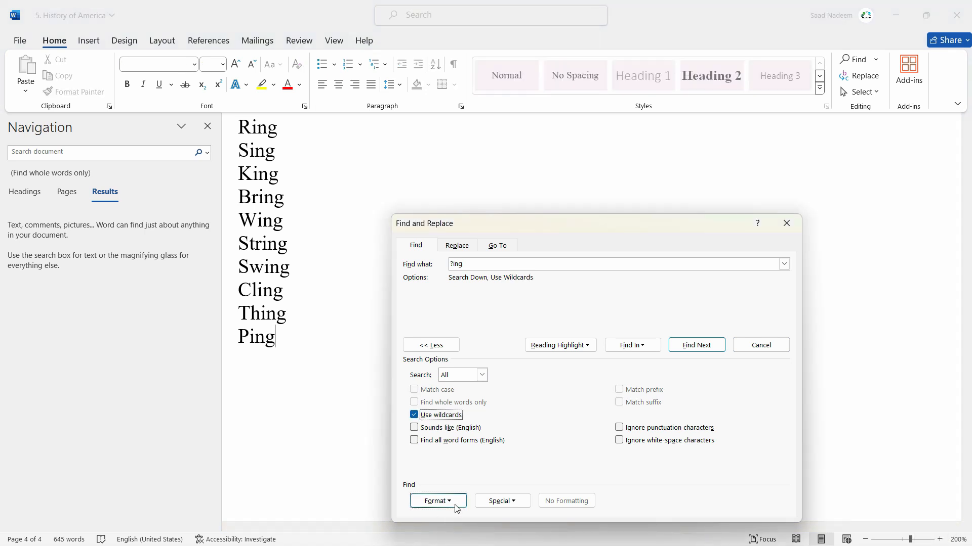
left_click(520, 500)
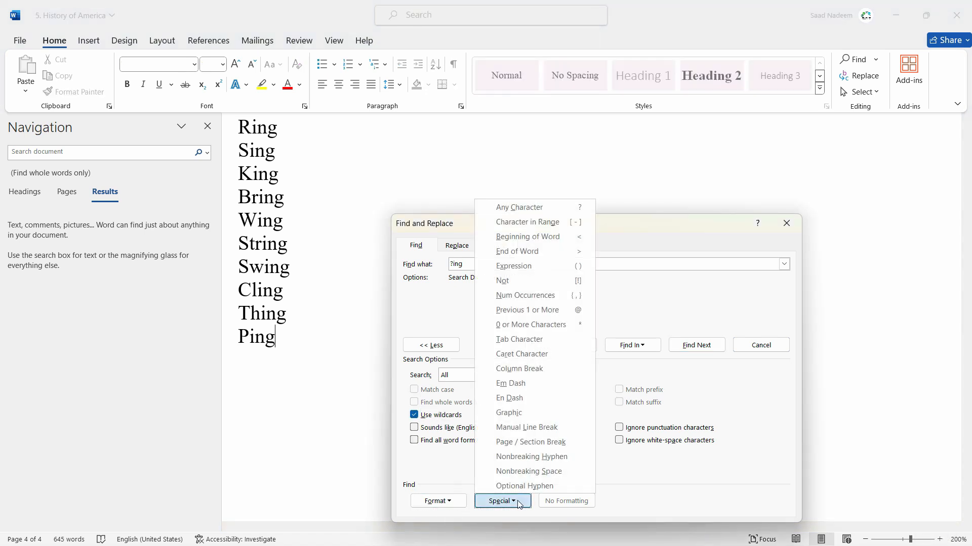
left_click(414, 415)
left_click(414, 415)
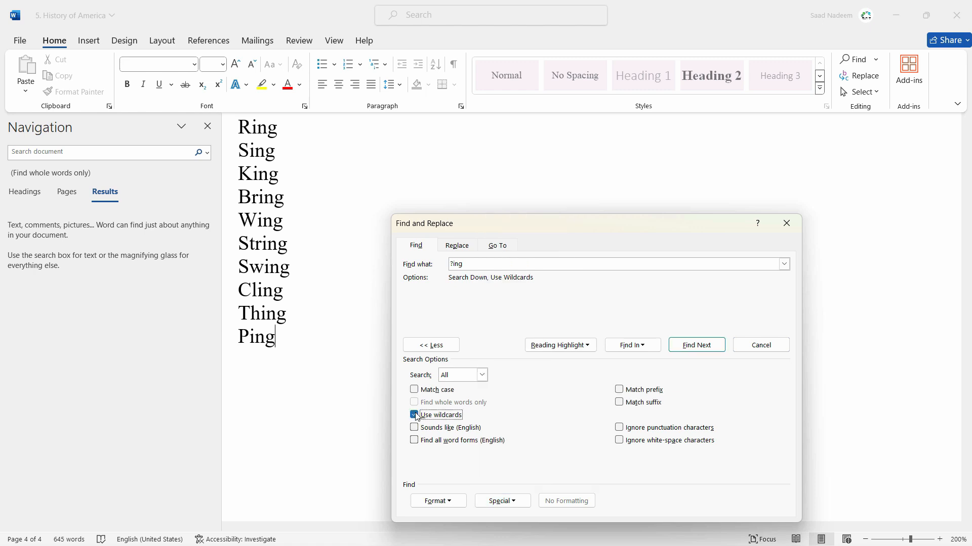
left_click(513, 500)
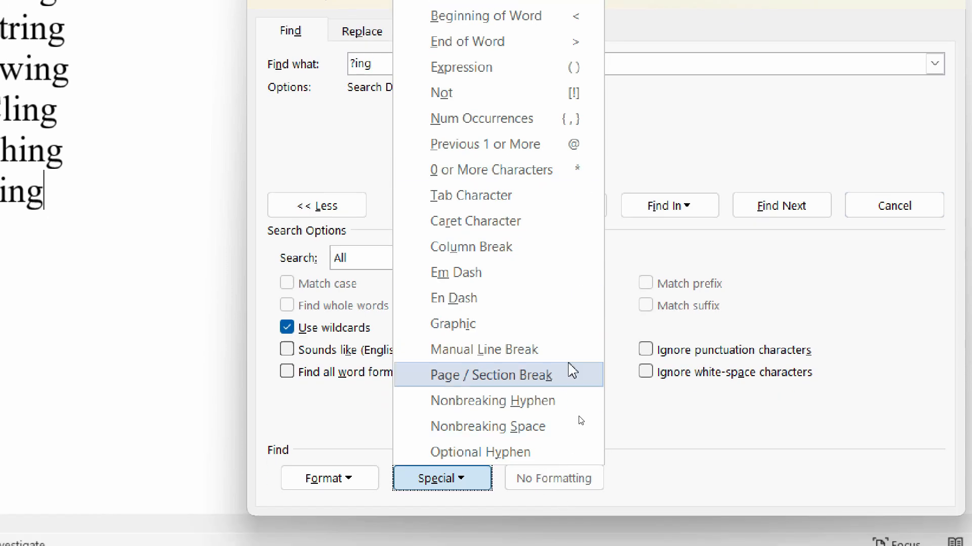
left_click(701, 129)
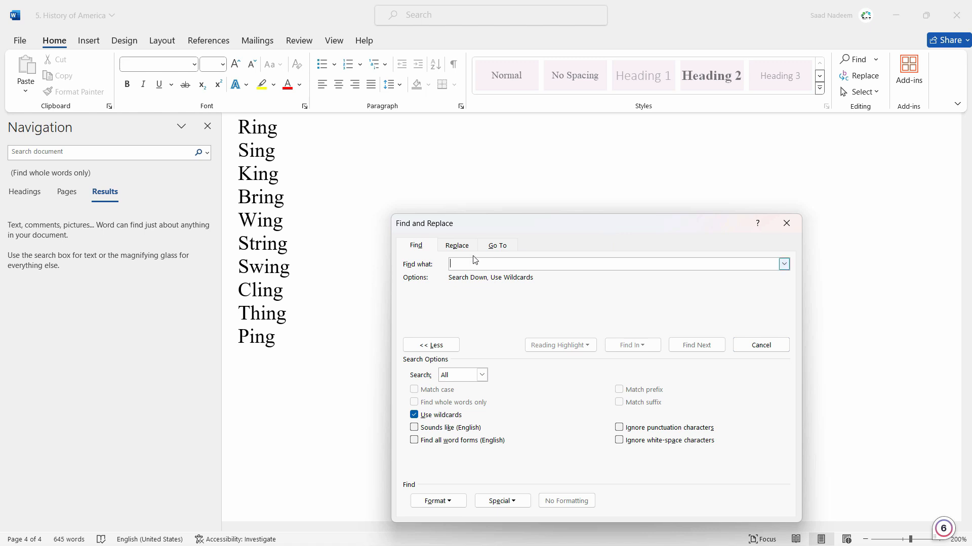
Switch to Go To and examine its target types, trying Section, Line, Bookmark, Comment and Footnote.
left_click(496, 246)
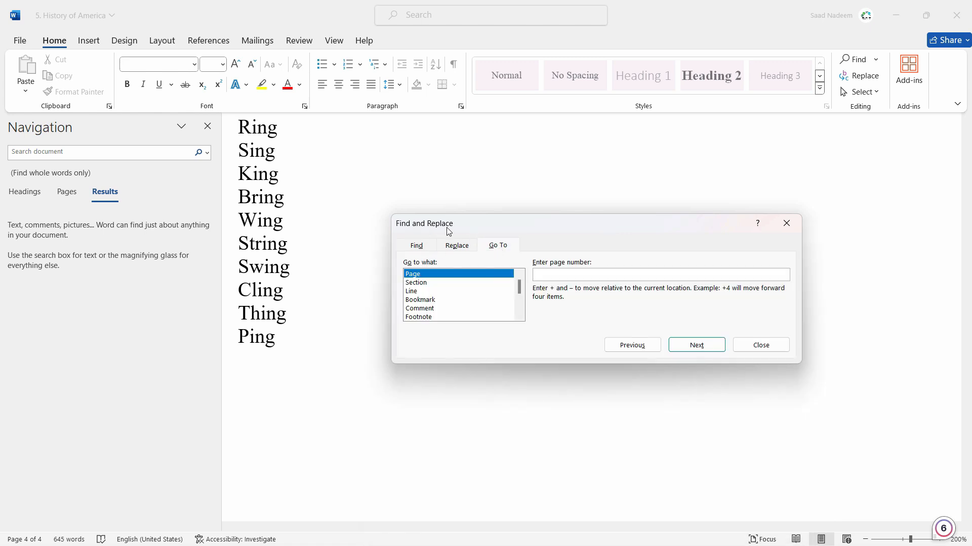
scroll(521, 311, "down", 3)
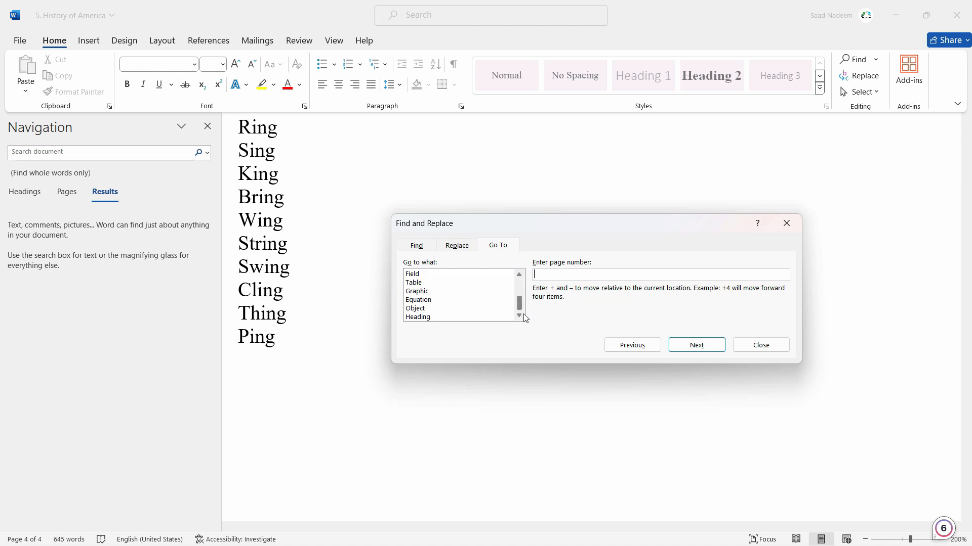
scroll(466, 301, "up", 3)
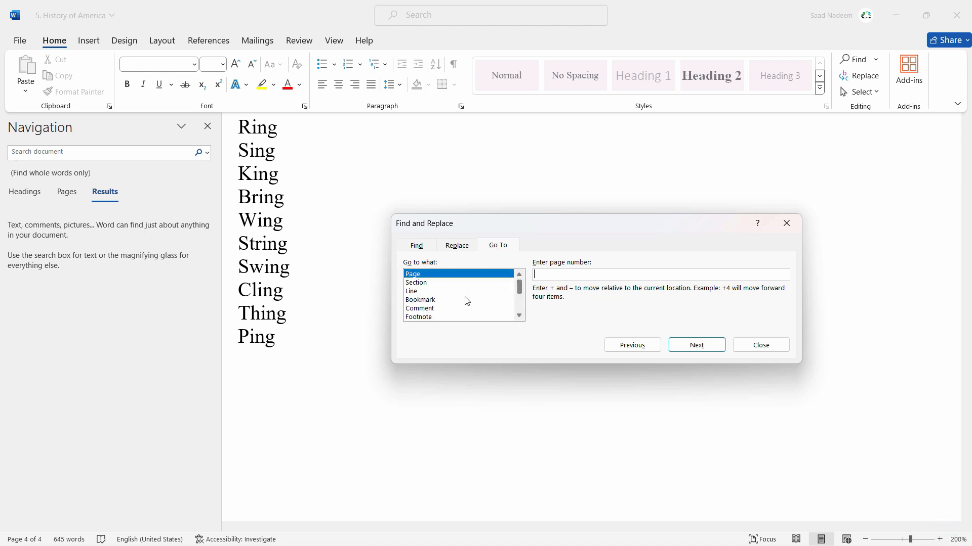
left_click(417, 282)
left_click(418, 292)
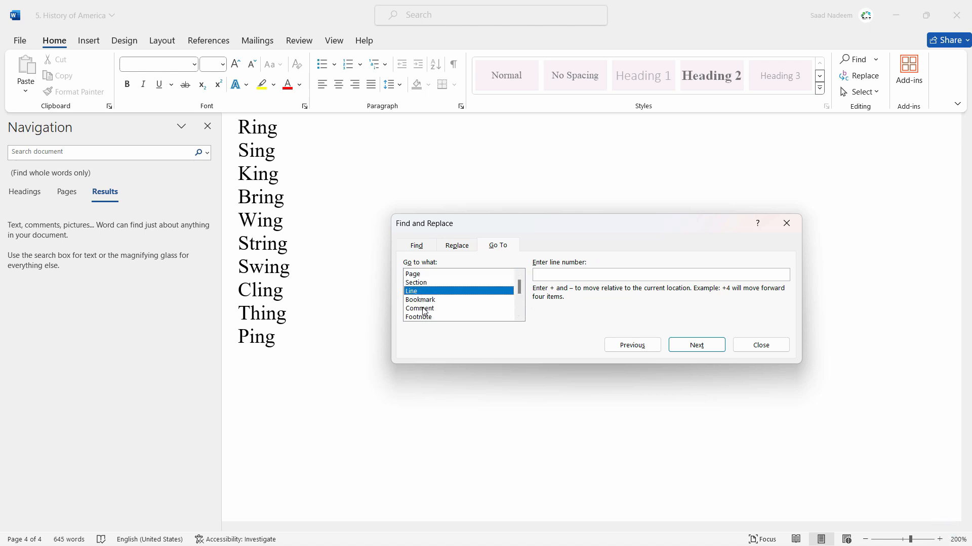
left_click(425, 299)
left_click(426, 308)
left_click(428, 317)
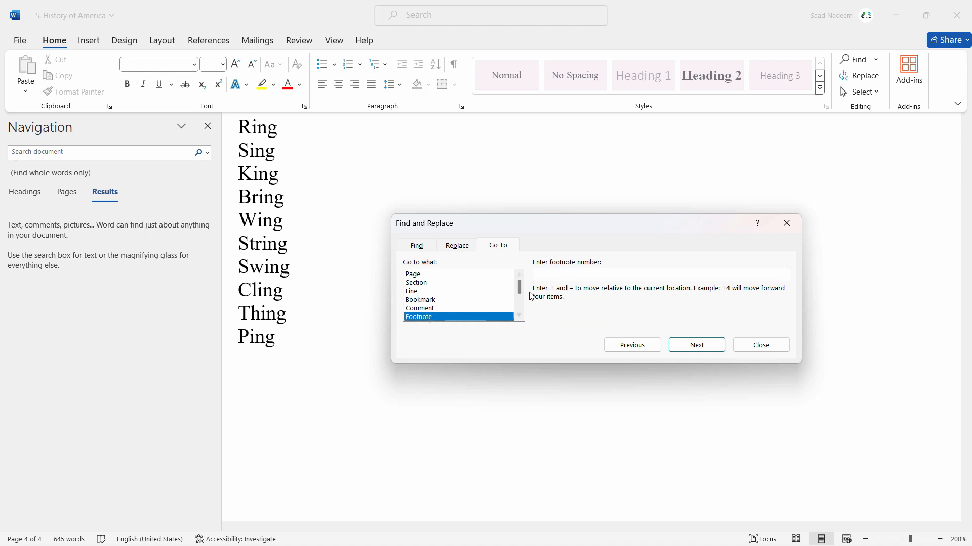
scroll(520, 304, "down", 3)
scroll(520, 298, "up", 3)
left_click(418, 282)
left_click(420, 291)
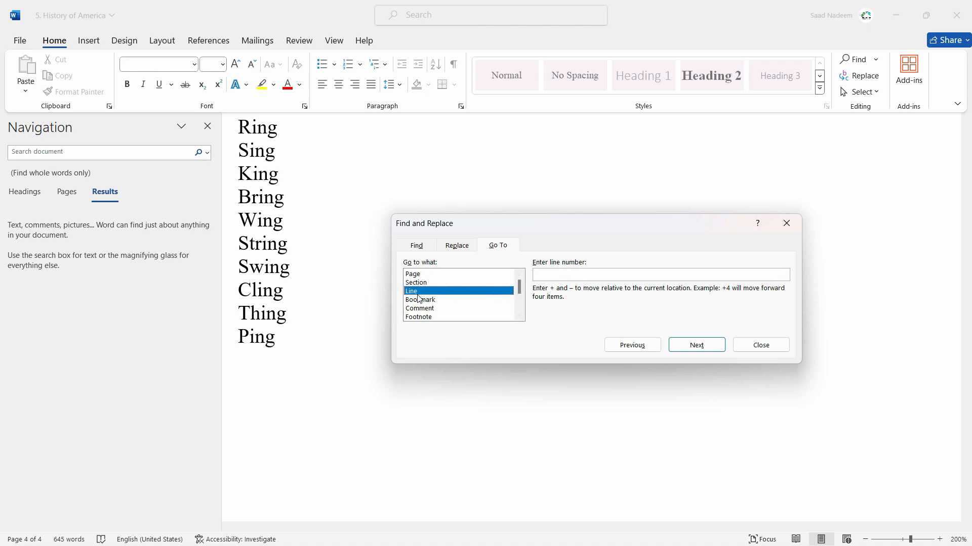
left_click(424, 300)
left_click(430, 316)
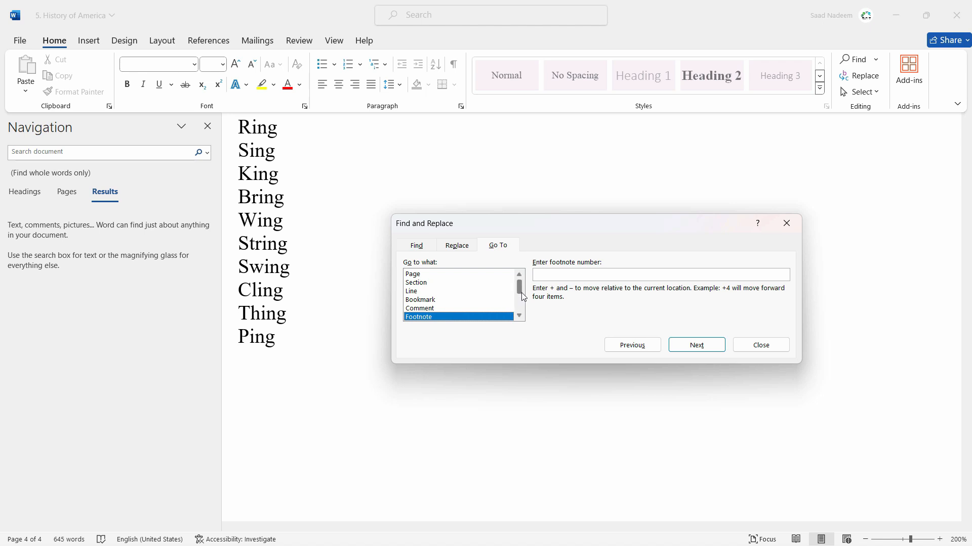
Browse the remaining Go To target types and choose Heading as the target.
scroll(520, 299, "down", 3)
scroll(520, 302, "up", 1)
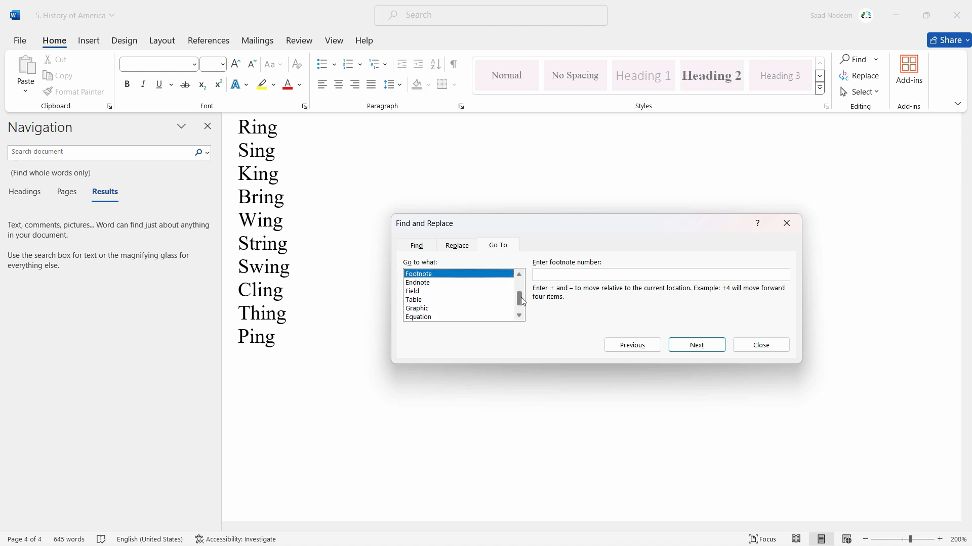
scroll(520, 304, "down", 1)
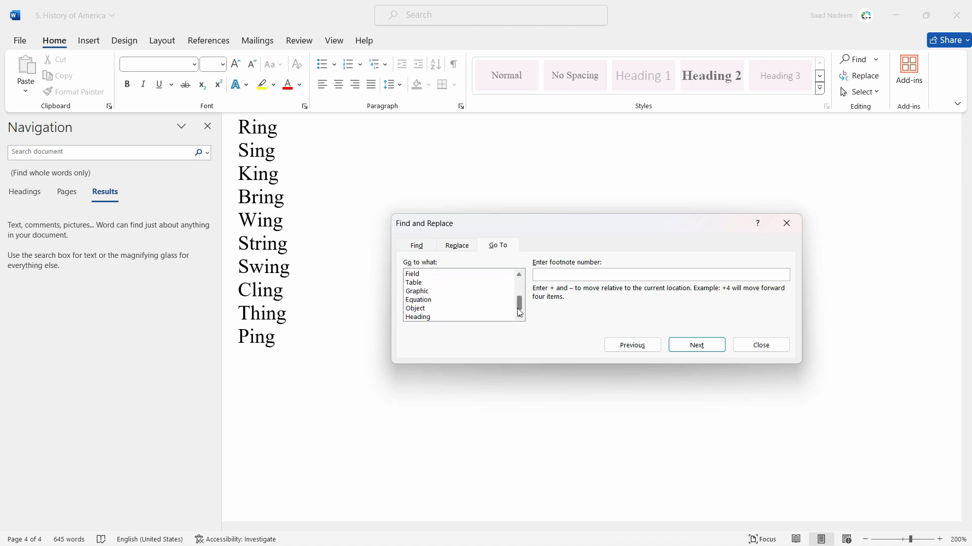
left_click(424, 318)
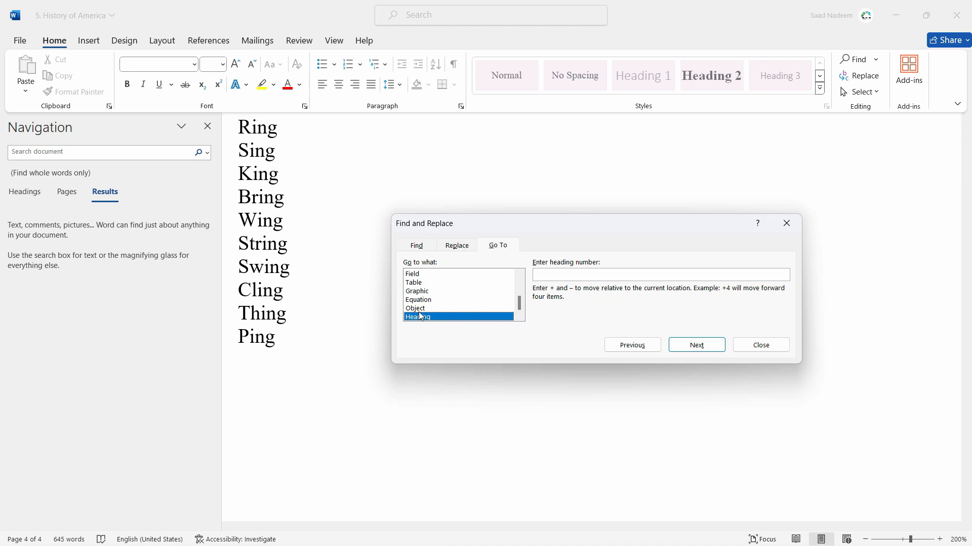
left_click(557, 277)
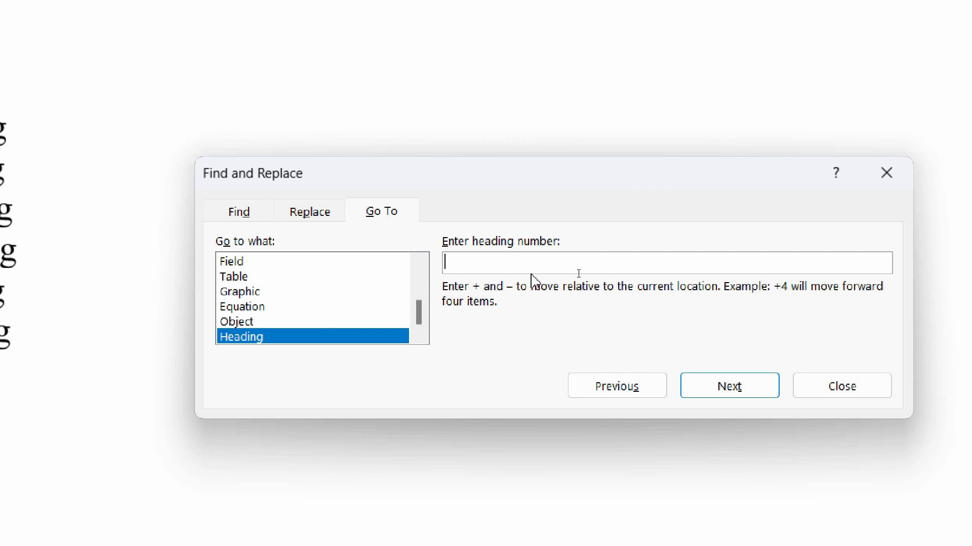
Set the heading number to -1 and jump back one heading at a time from the word list to page 2.
scroll(369, 288, "up", 3)
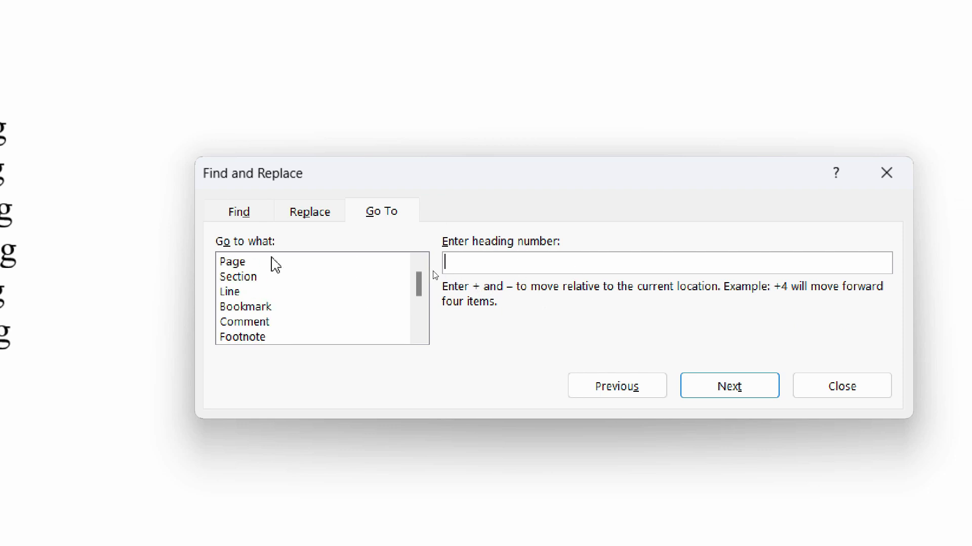
scroll(410, 289, "down", 3)
type("-1")
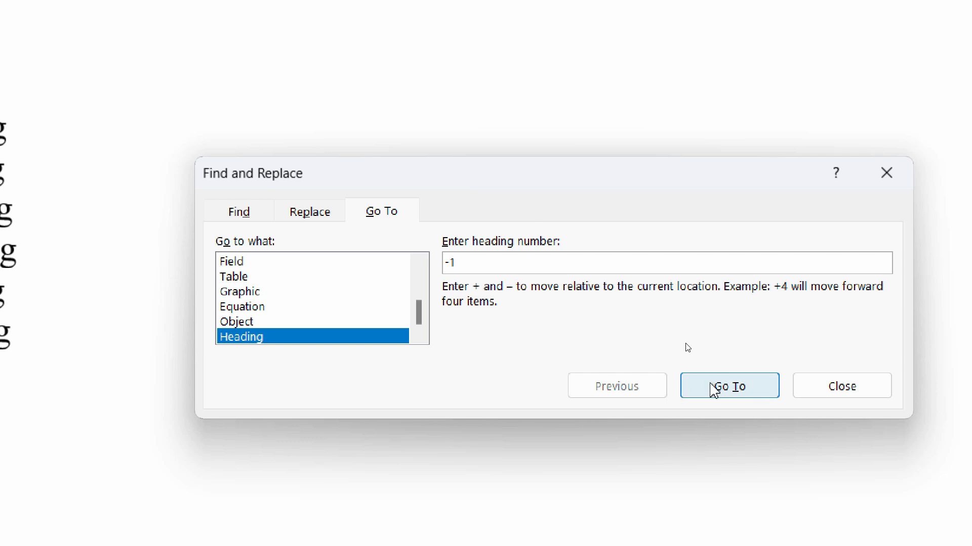
left_click(714, 389)
left_click(713, 390)
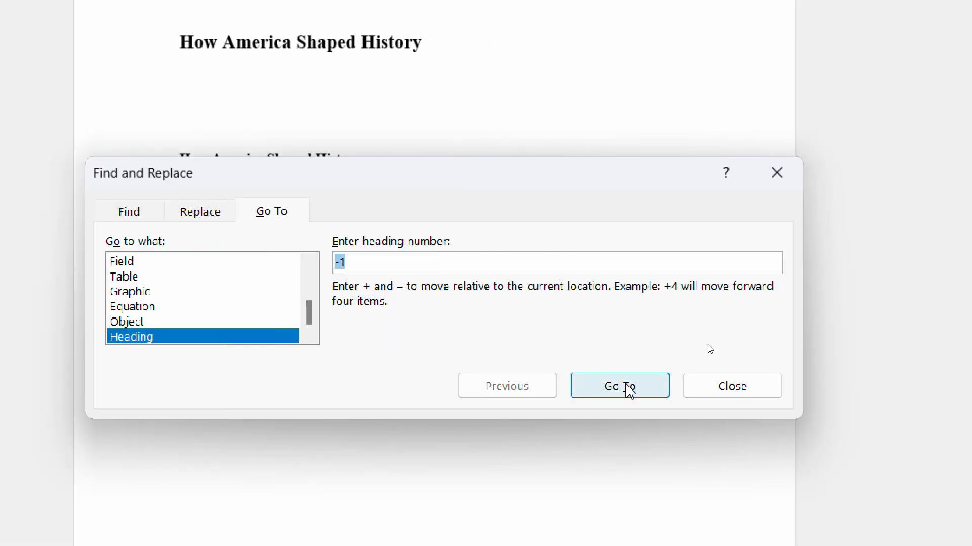
left_click(632, 392)
left_click(634, 392)
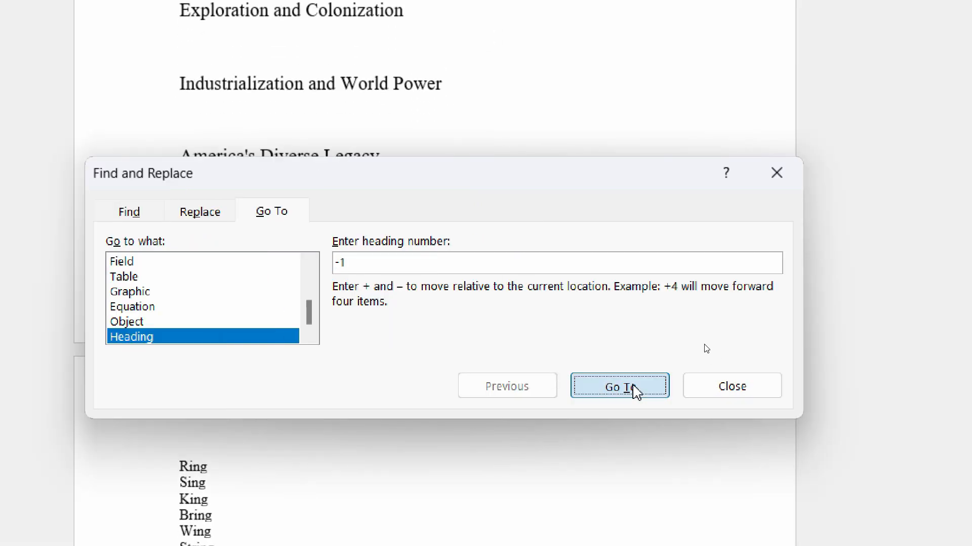
left_click(634, 393)
left_click(635, 393)
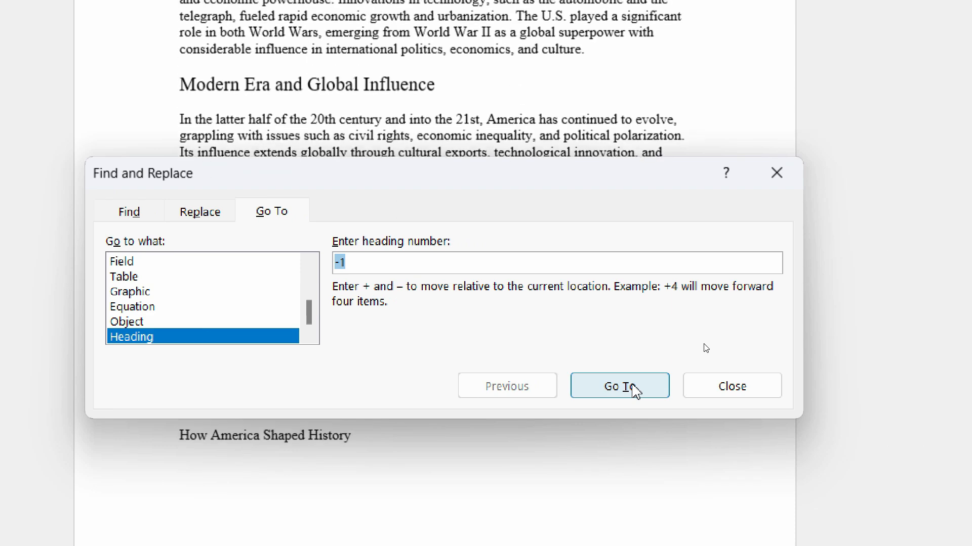
Move the dialog clear of the text and keep jumping back by heading to Ancient Peoples and Early Civilizations.
left_click_drag(504, 178, 581, 326)
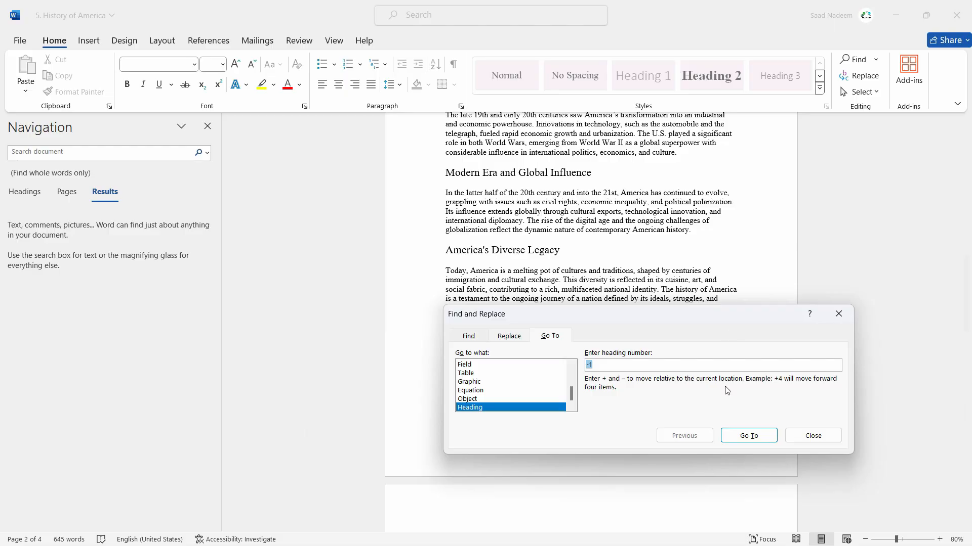
left_click_drag(707, 328, 686, 394)
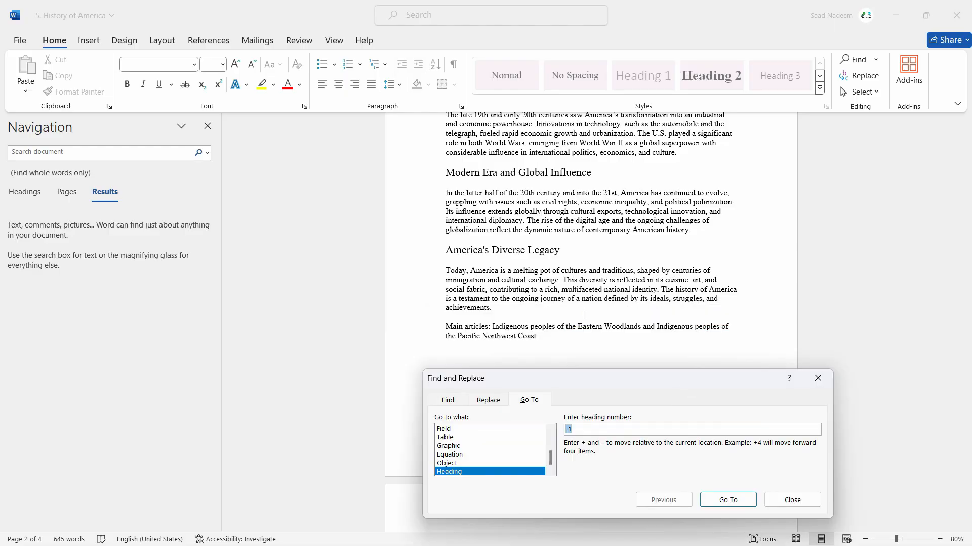
left_click(721, 501)
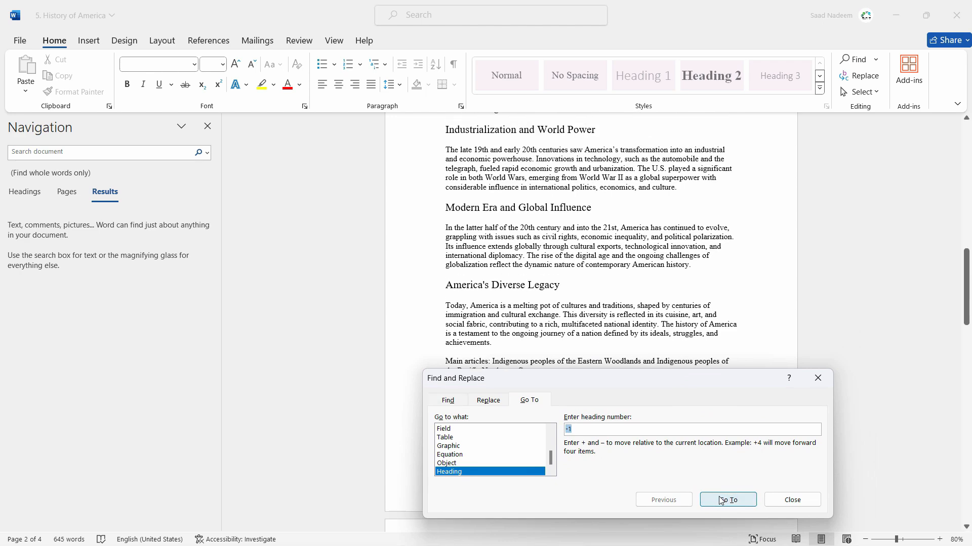
left_click(721, 501)
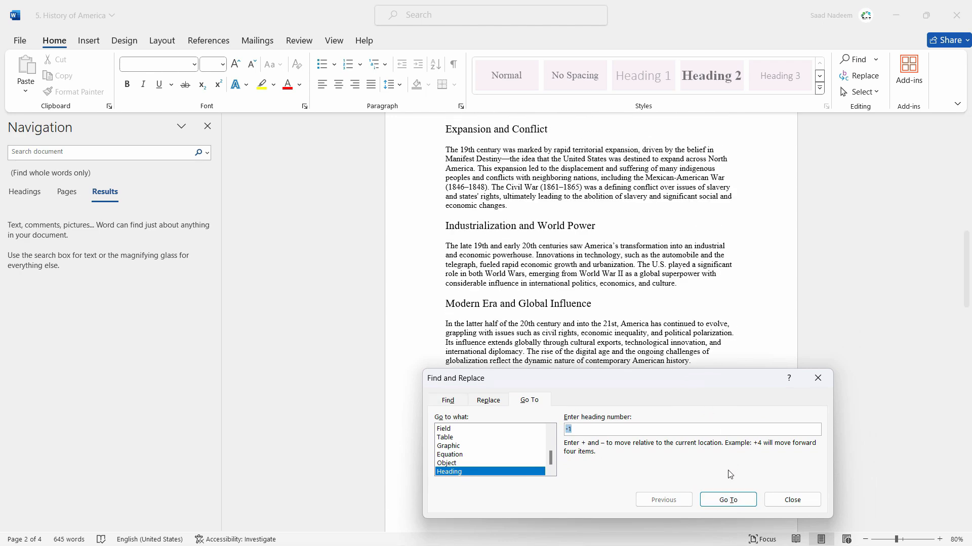
left_click(728, 500)
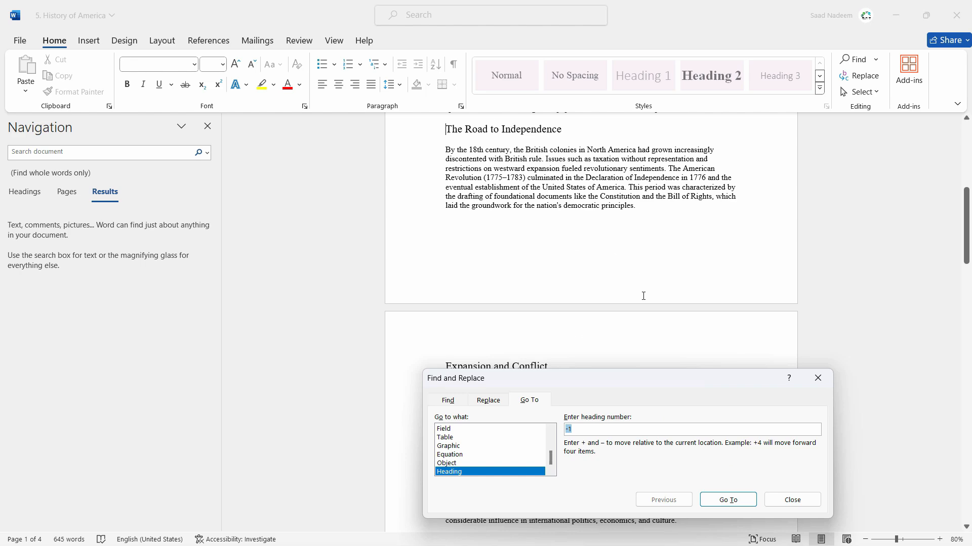
left_click(724, 498)
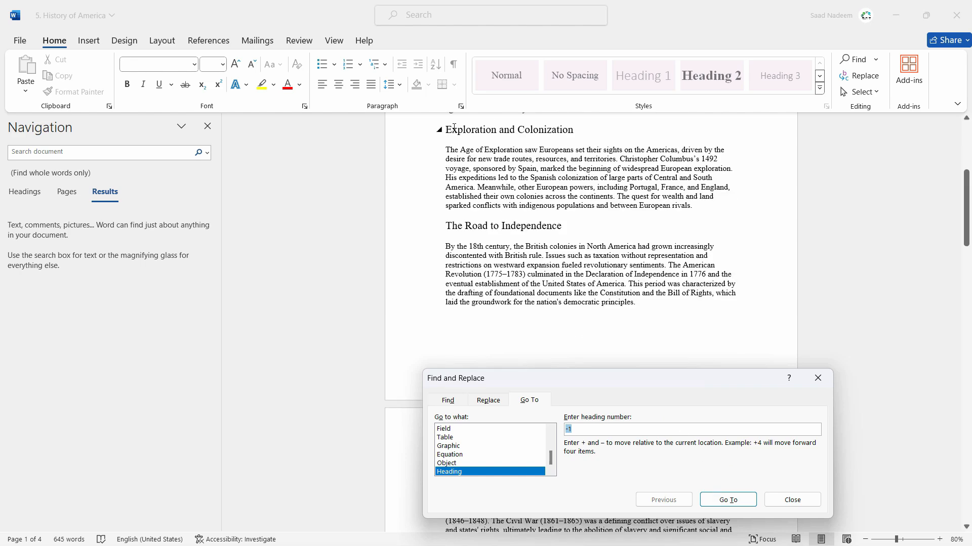
left_click(728, 500)
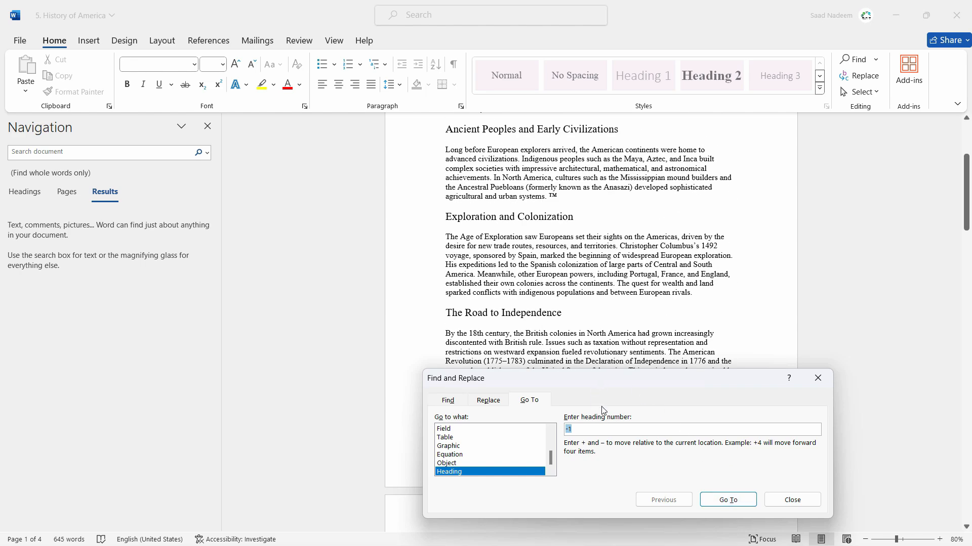
Set the heading number to +4 and jump forward to the America's Diverse Legacy heading on page 3.
left_click(579, 432)
left_click(728, 500)
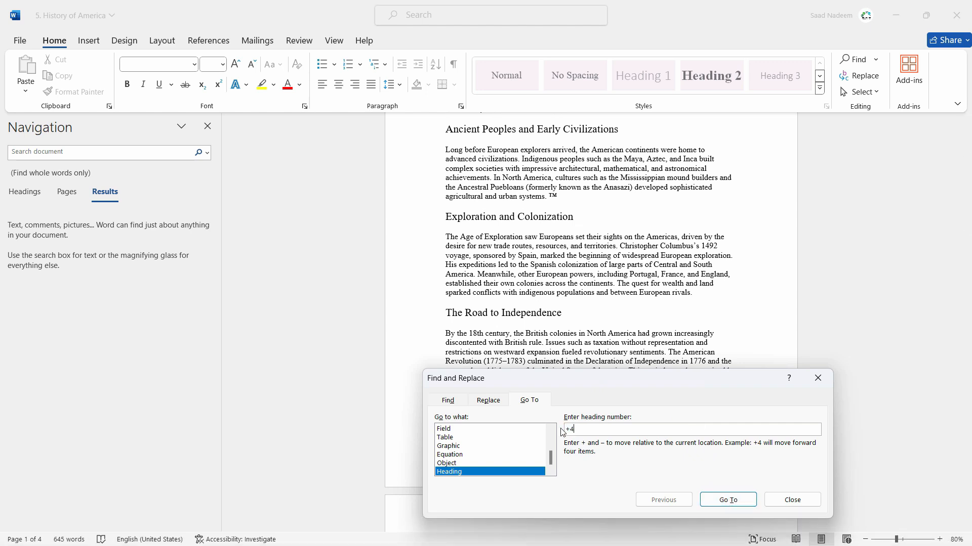
left_click(723, 499)
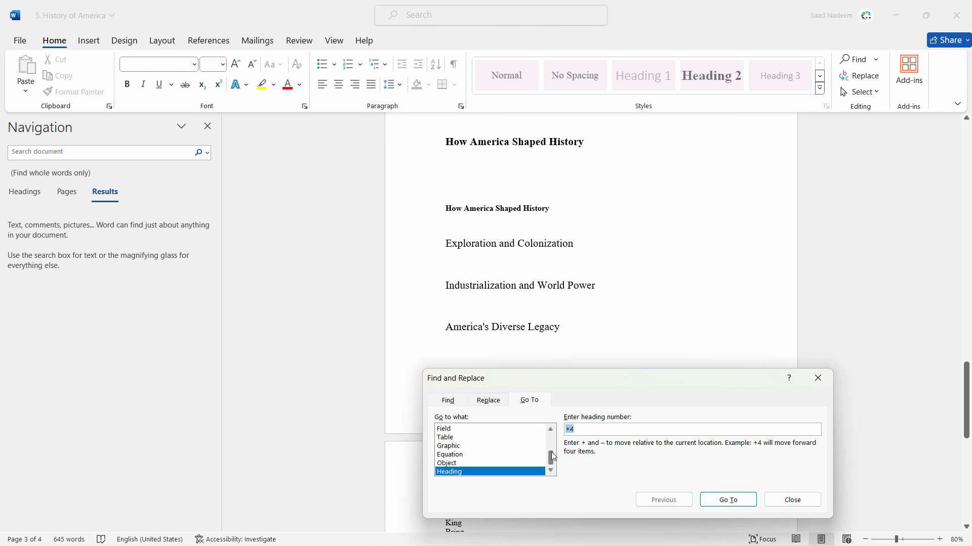
Try Bookmark as the Go To target and close the Find and Replace dialog.
scroll(473, 454, "up", 3)
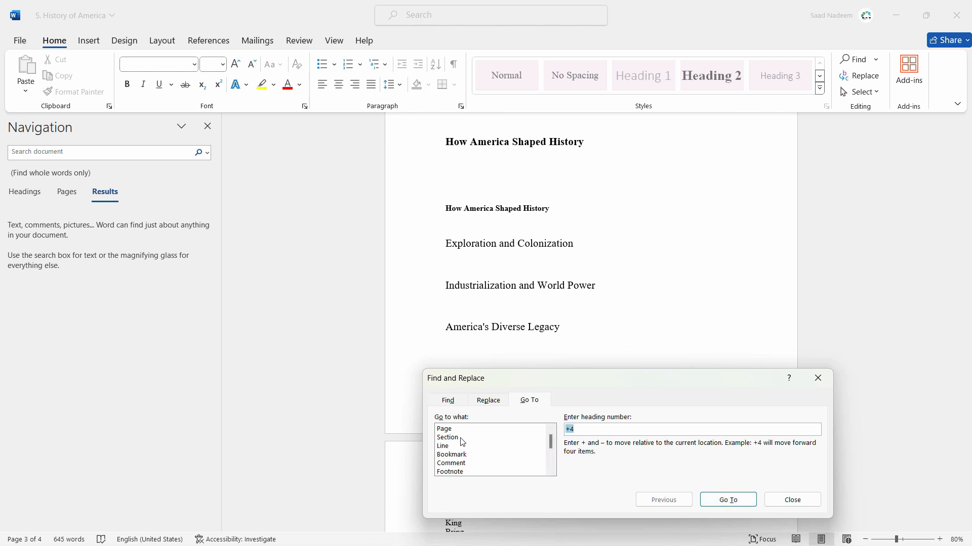
left_click(453, 455)
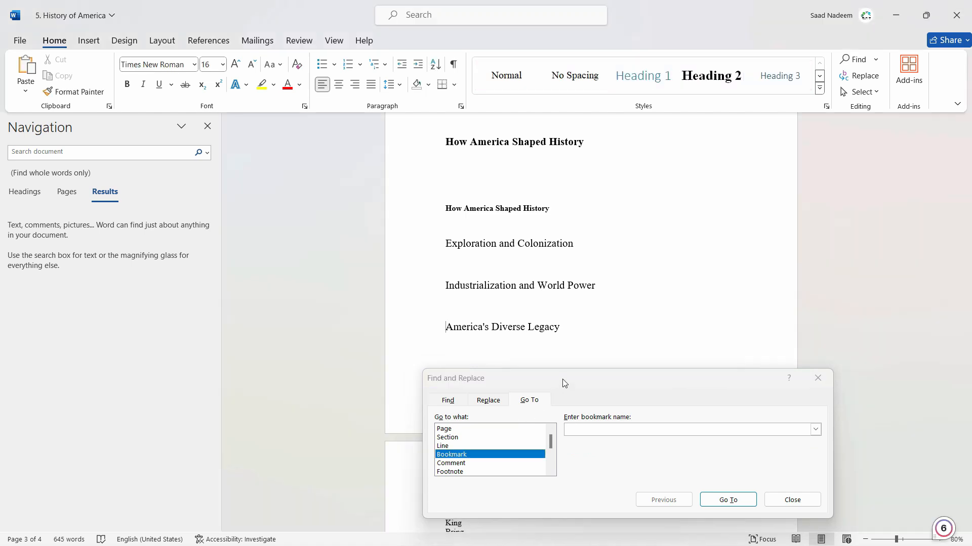
left_click_drag(560, 381, 570, 360)
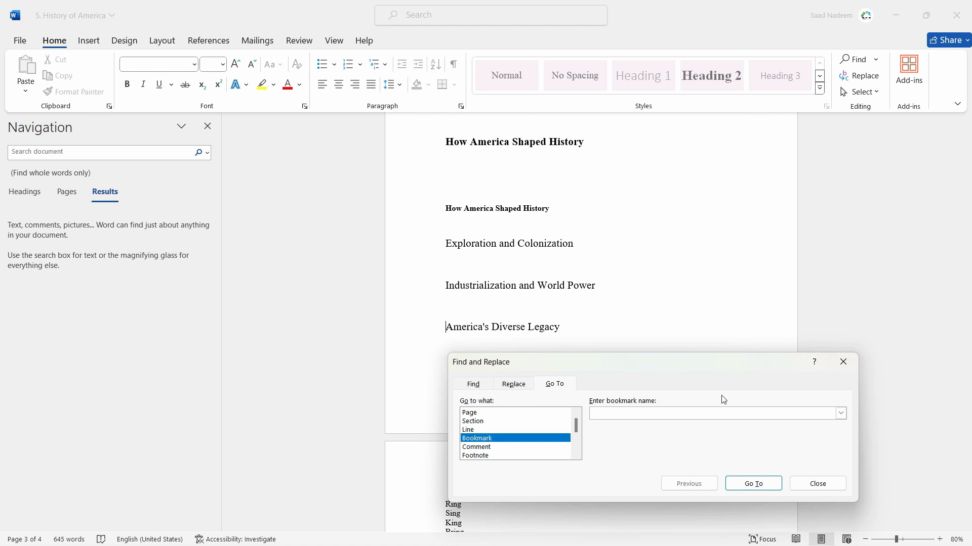
left_click(810, 481)
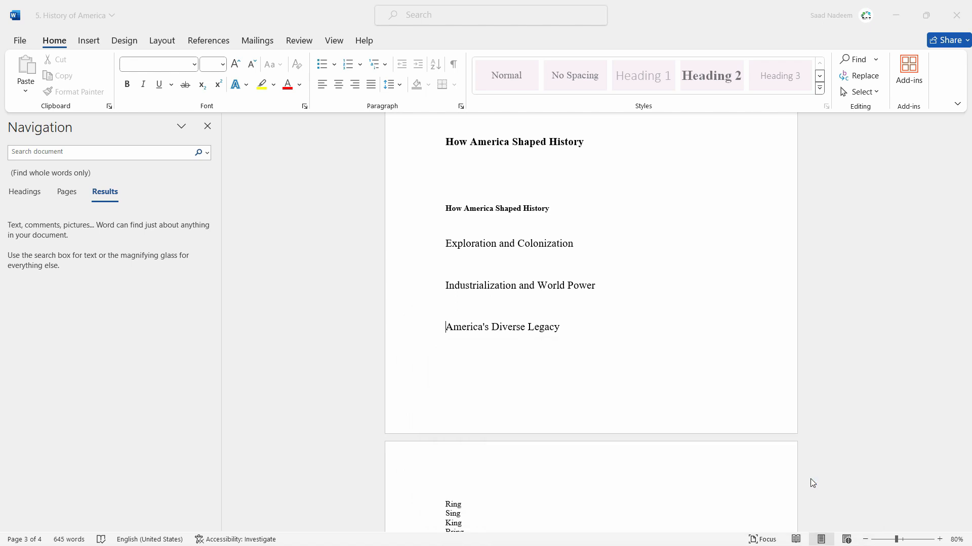
Select the America's Diverse Legacy heading on page 3 and set up a wildcard replacement of "A*y" with "My Heading".
triple_click(518, 330)
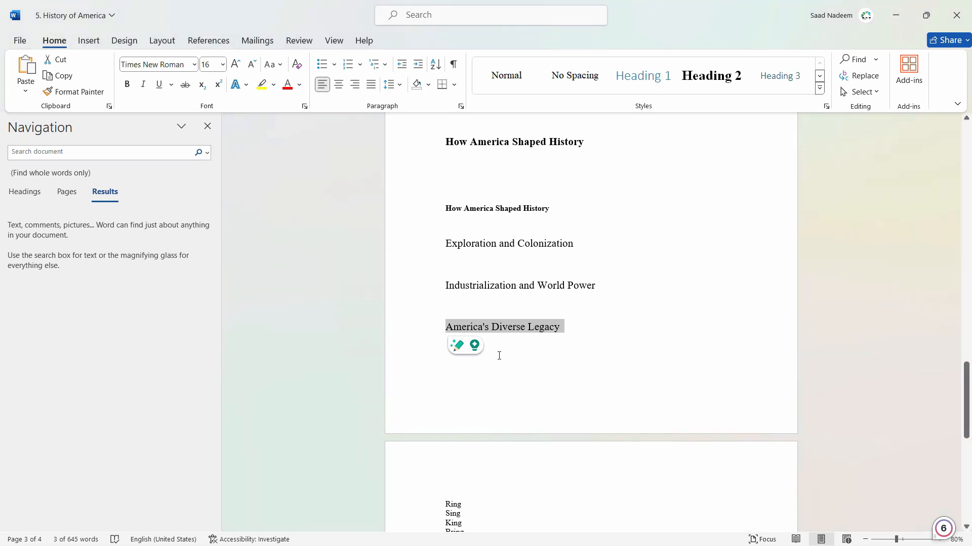
left_click(208, 155)
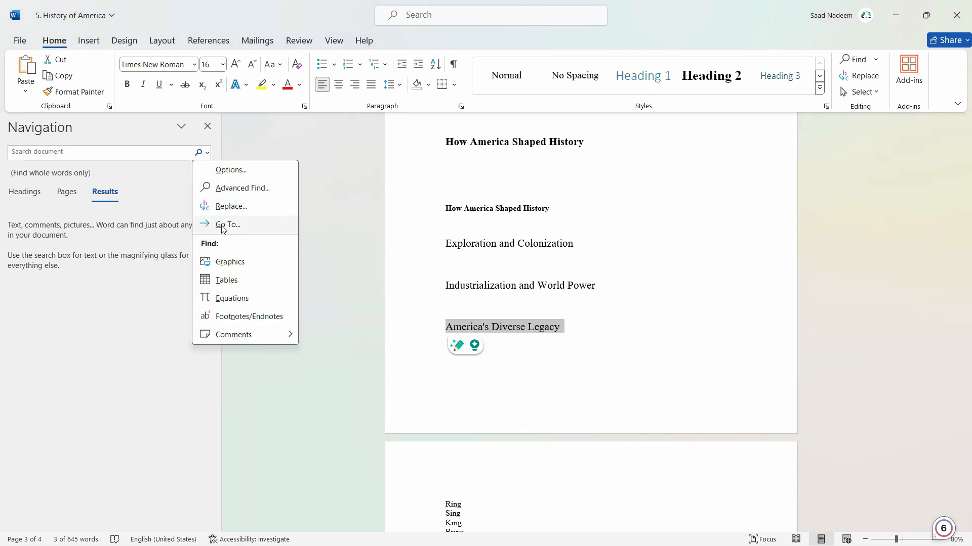
left_click(226, 207)
left_click_drag(504, 11, 768, 177)
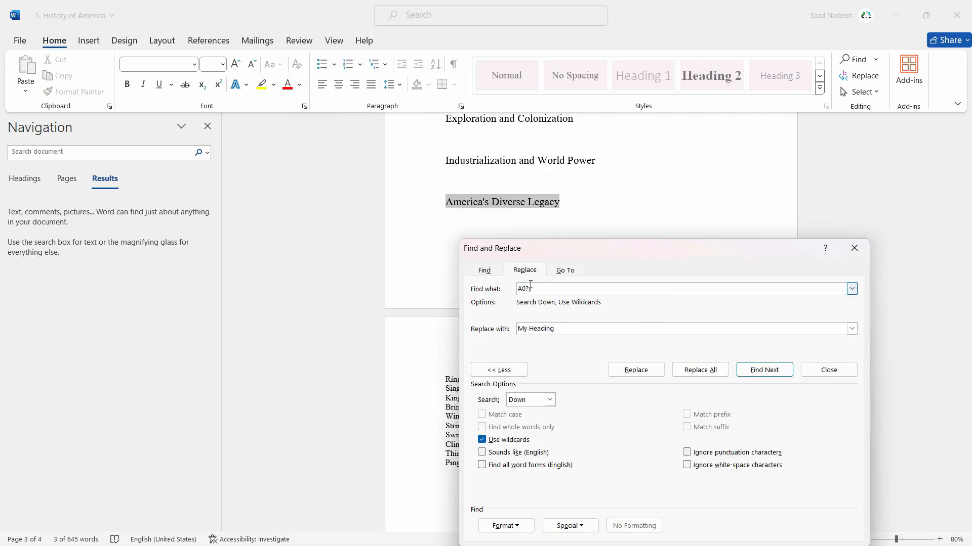
key("BackSpace")
key("BackSpace")
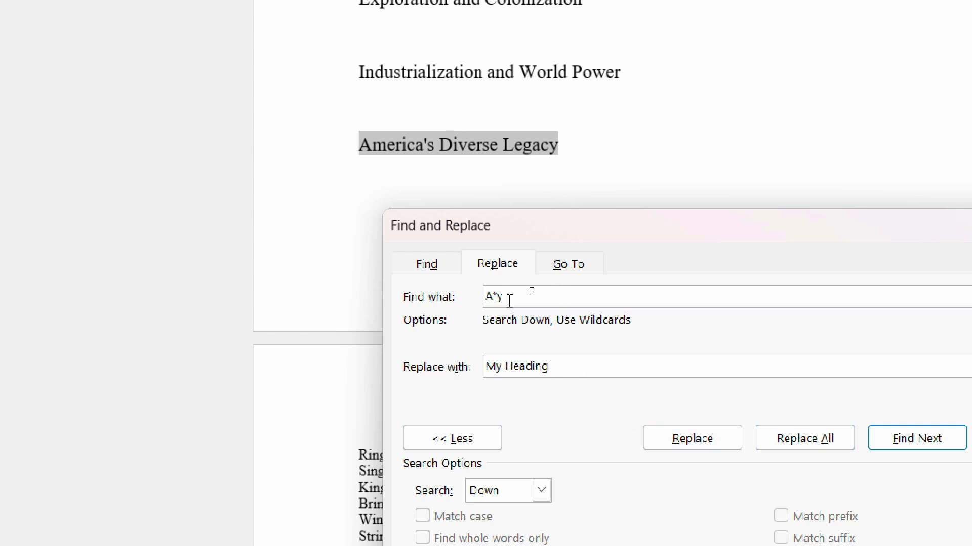
Replace the selected heading, continue from the document's beginning, and replace all remaining "A*y" matches with "My Heading".
left_click(711, 439)
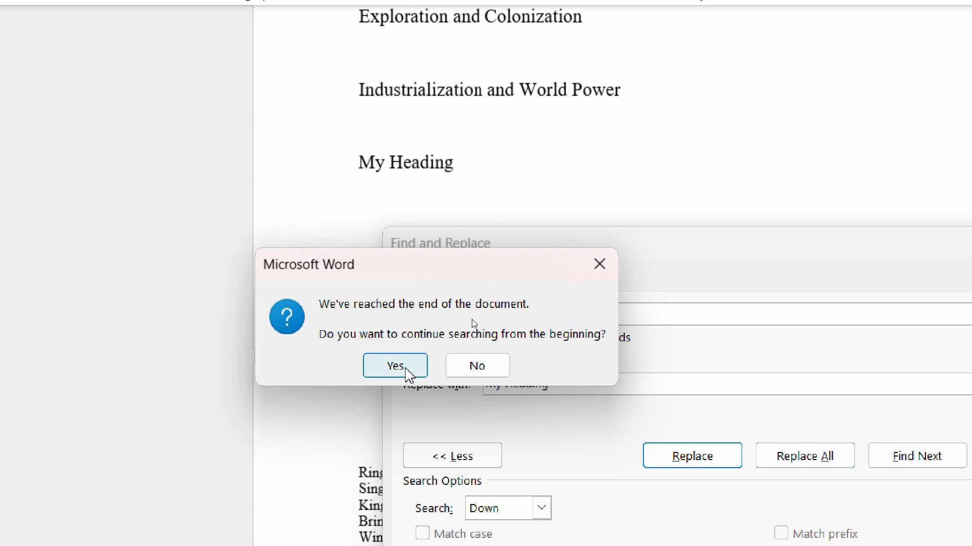
left_click(408, 374)
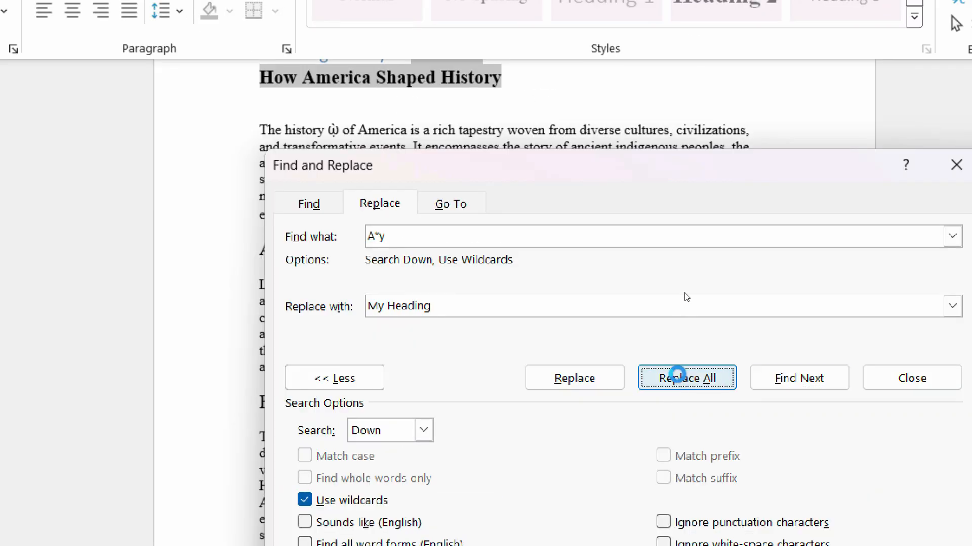
left_click(805, 510)
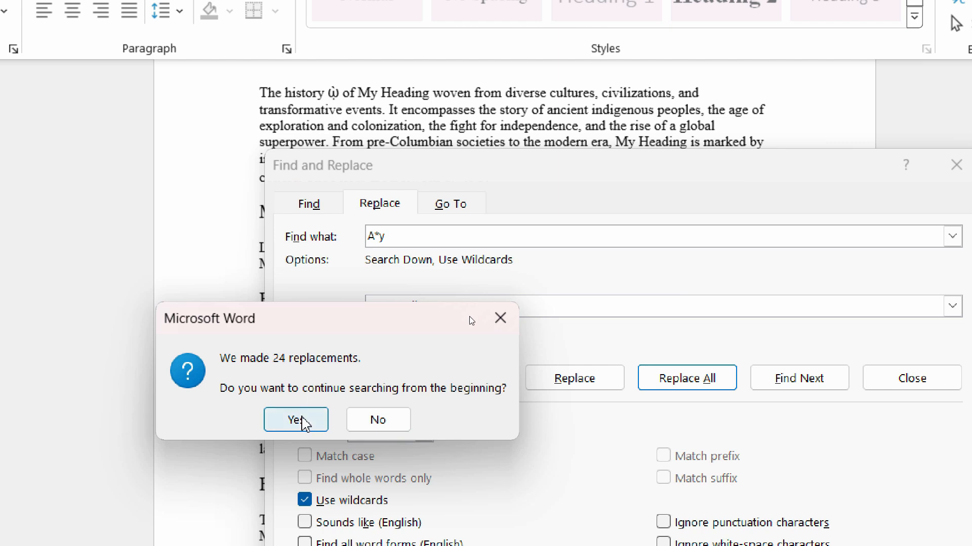
left_click(299, 421)
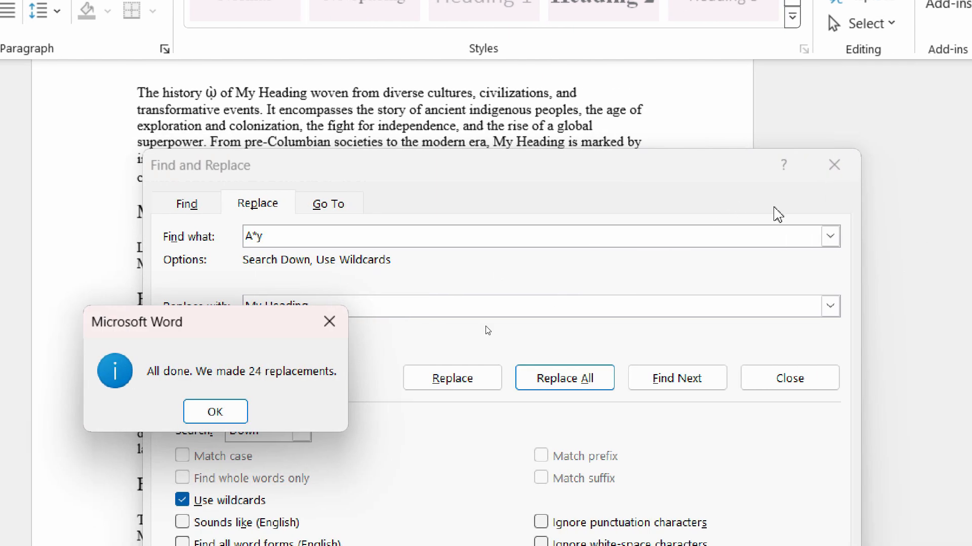
left_click(255, 412)
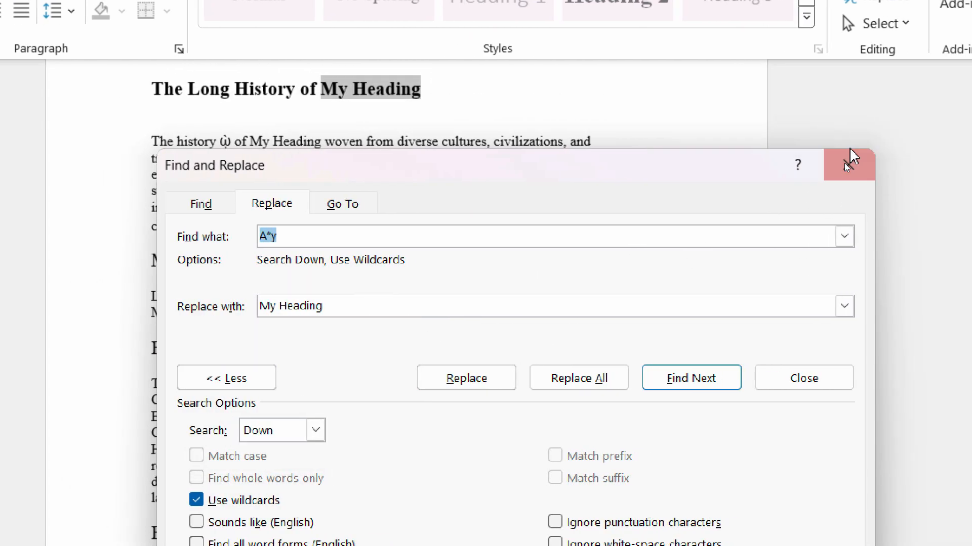
left_click(890, 165)
Examine the headings and body text throughout the document for the "My Heading" replacements.
left_click(395, 256)
scroll(408, 280, "up", 3)
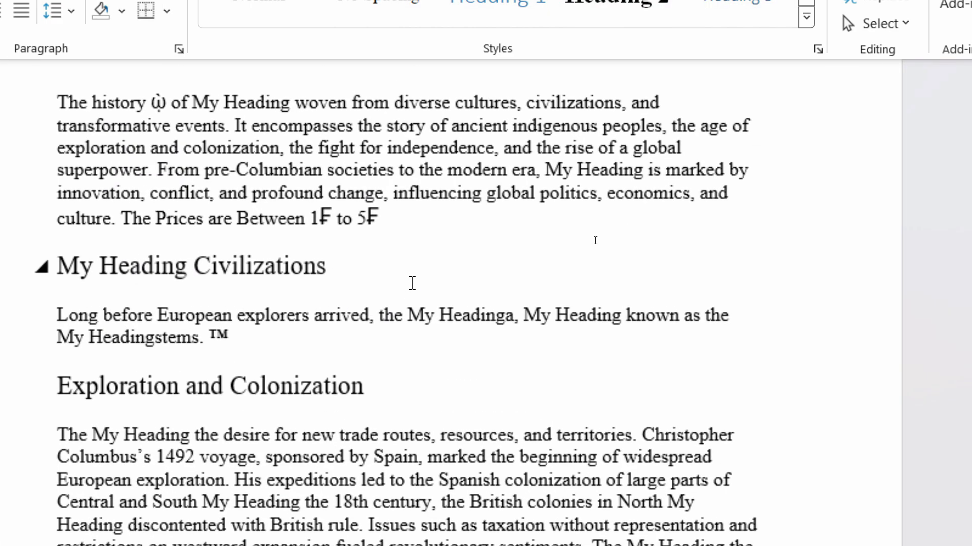
scroll(414, 283, "down", 4)
scroll(420, 289, "up", 1)
scroll(436, 303, "down", 10)
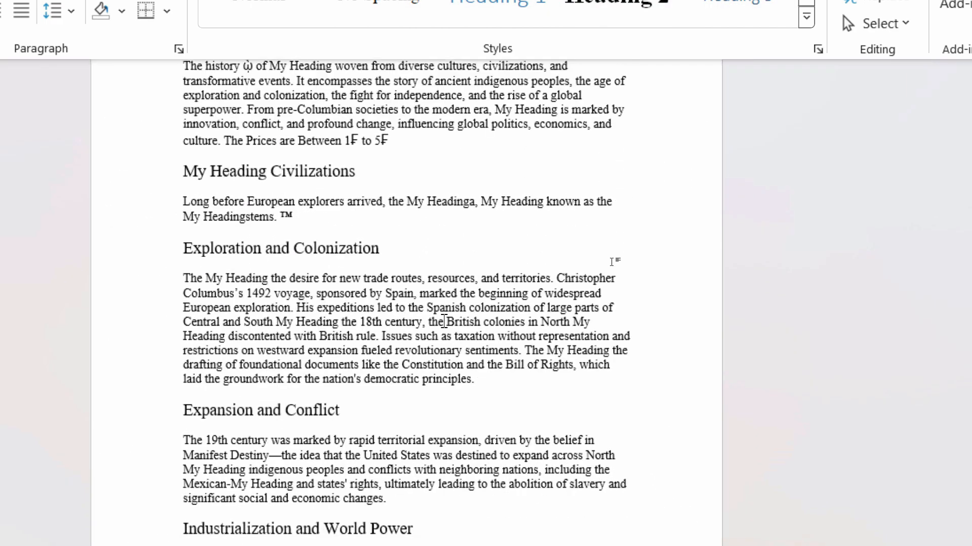
scroll(450, 324, "down", 5)
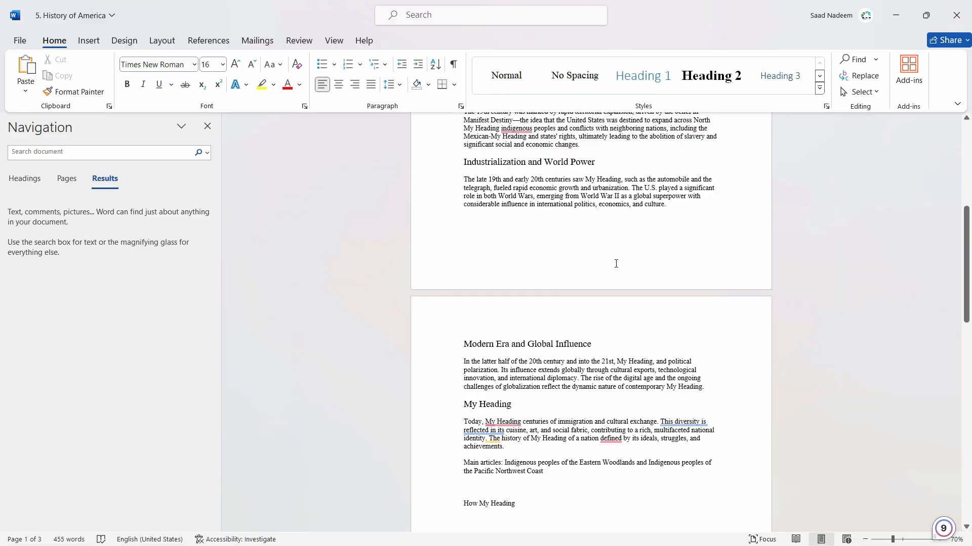
scroll(700, 317, "down", 1)
scroll(702, 321, "up", 6)
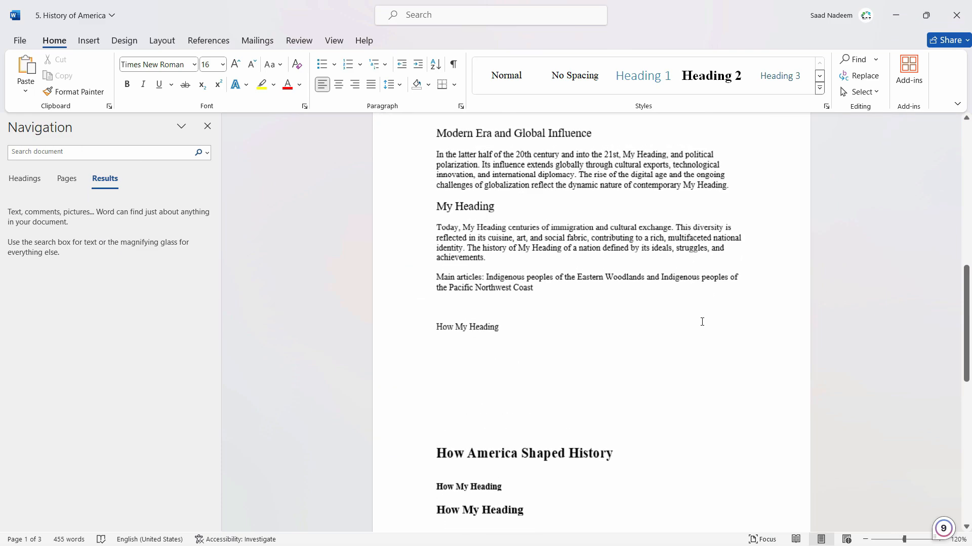
Undo the "My Heading" replacements throughout the document and clear the text selection on the first page.
key("ctrl+z")
scroll(702, 322, "up", 10)
scroll(702, 322, "up", 3)
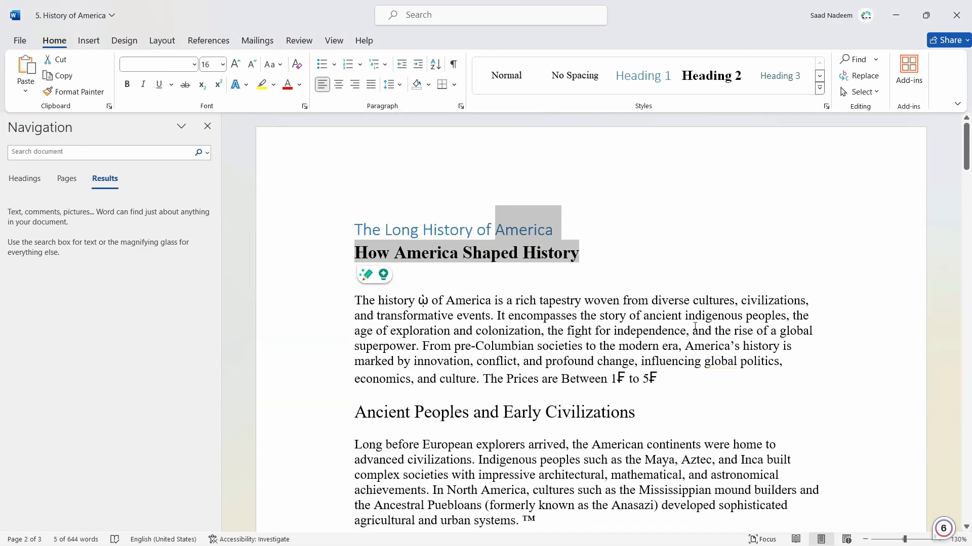
left_click(669, 320)
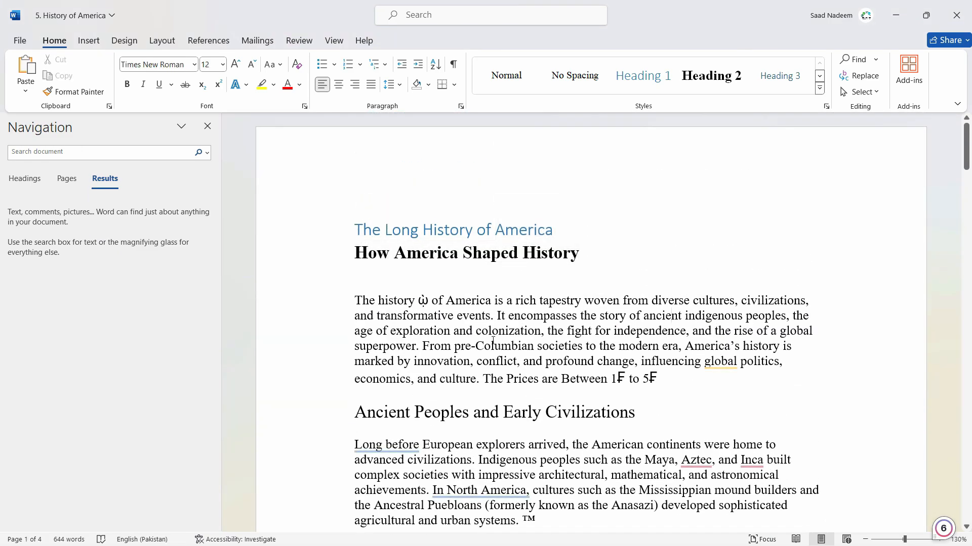
Review the Find and Replace settings for the wildcard pattern "A*y" and its replacement text "My Heading".
key("ctrl+h")
left_click(472, 54)
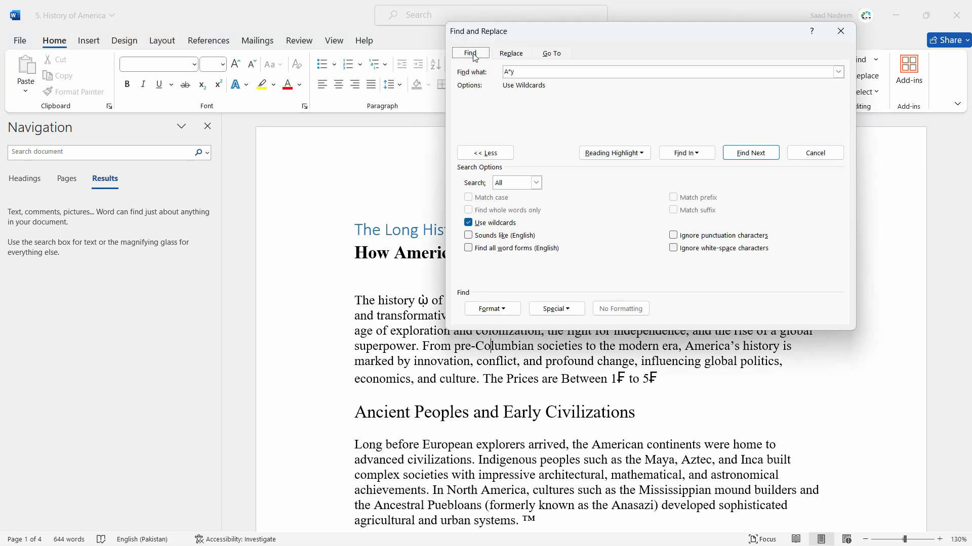
left_click(515, 58)
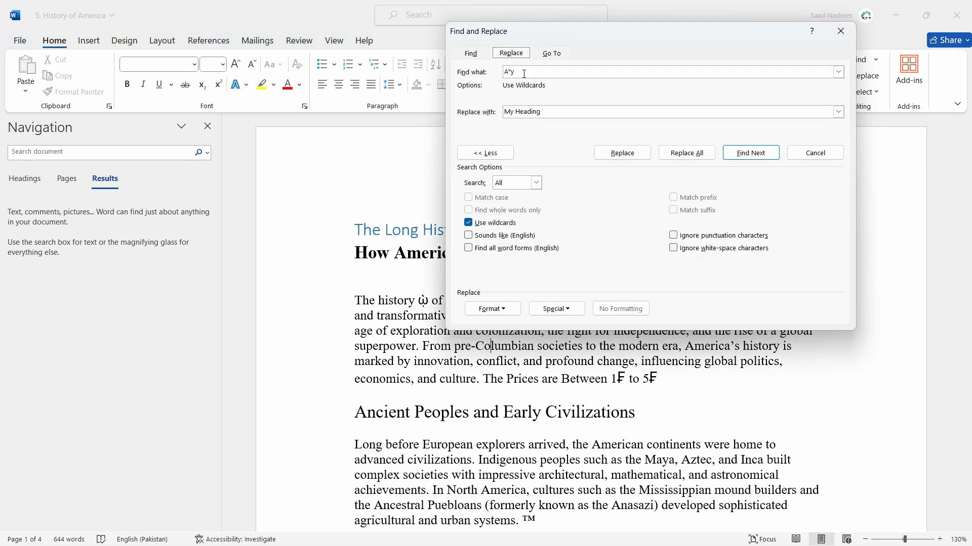
left_click(474, 54)
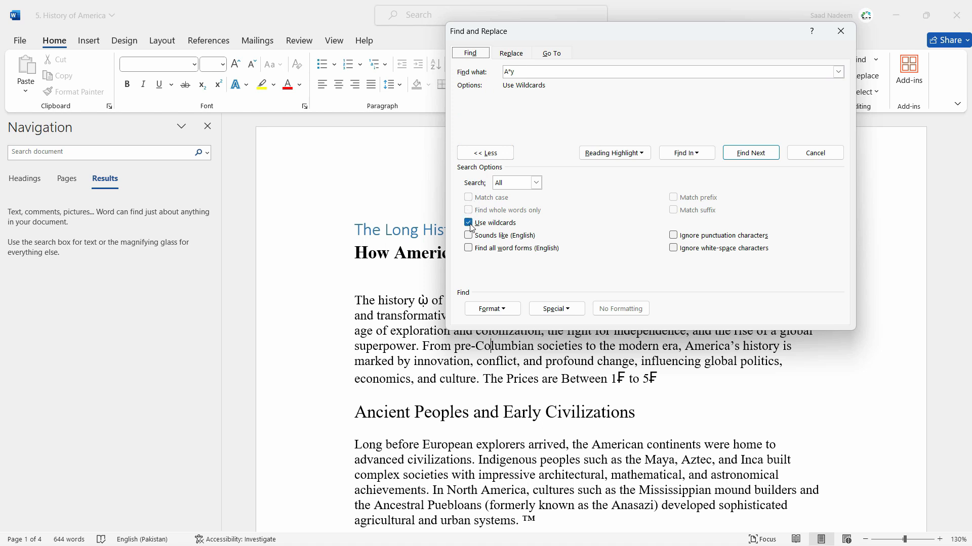
left_click(511, 53)
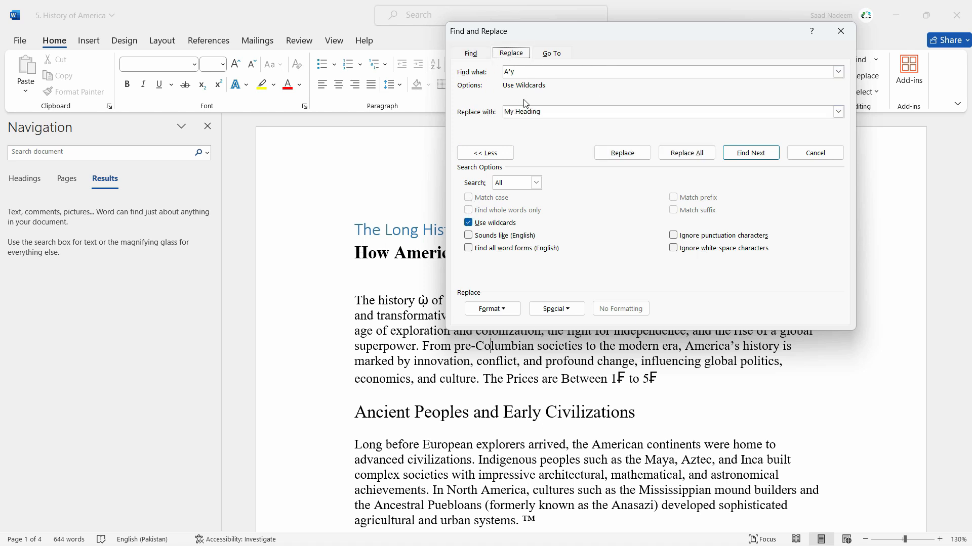
left_click_drag(542, 112, 497, 106)
left_click(471, 53)
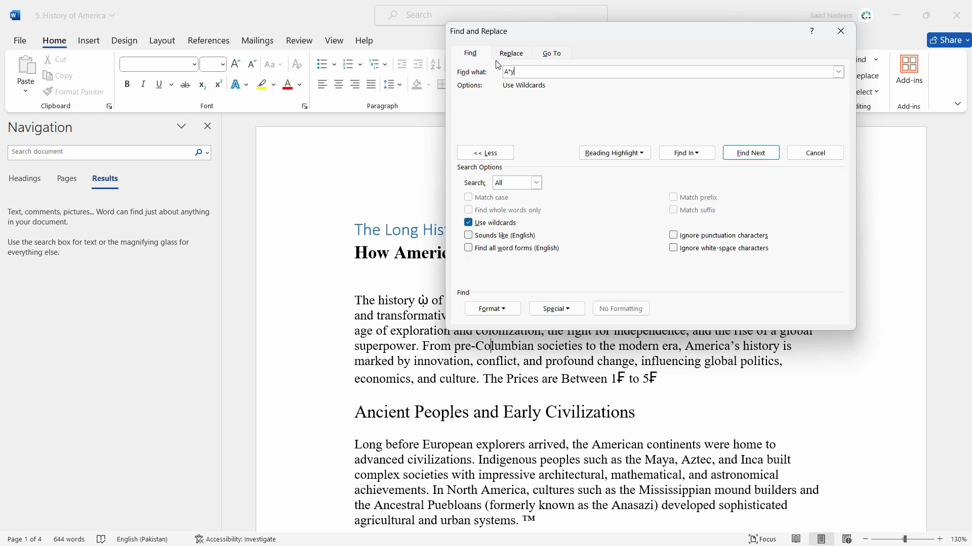
left_click(510, 53)
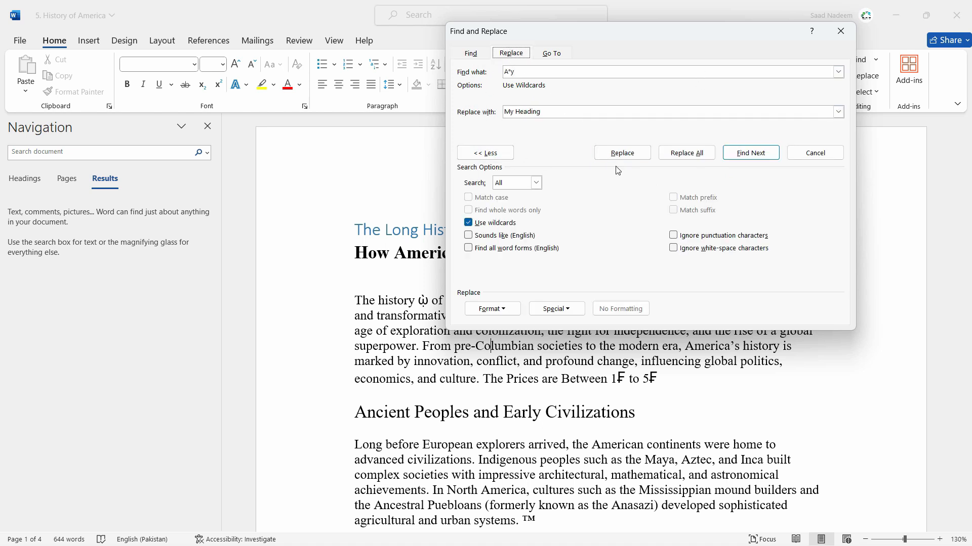